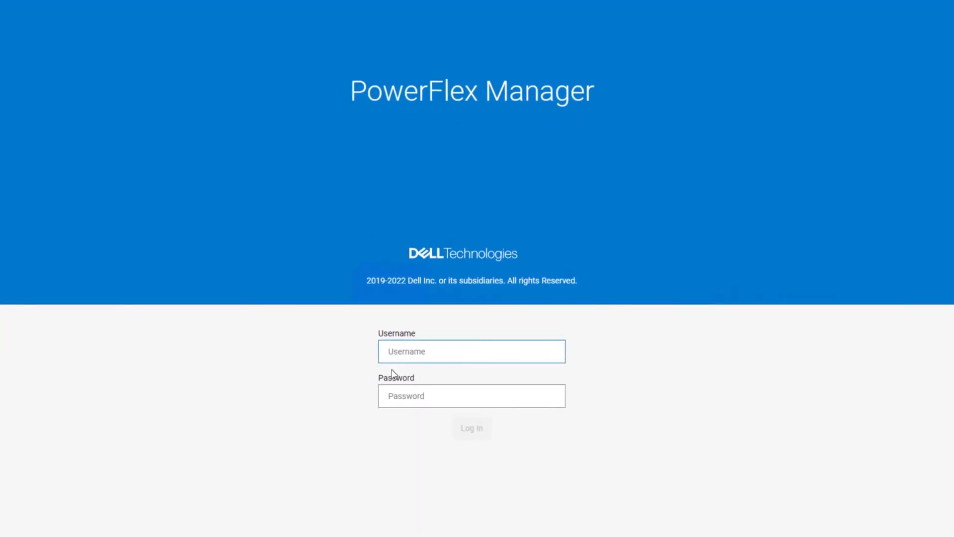
Sign in to PowerFlex Manager with the administrator account credentials
{"action": "type", "text": "admin"}
{"action": "key", "text": "Tab"}
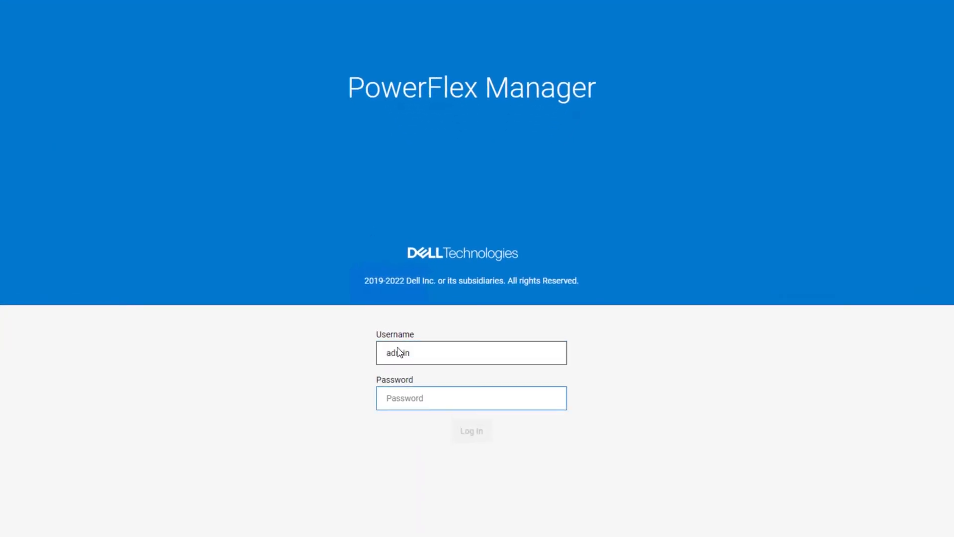
{"action": "type", "text": "******"}
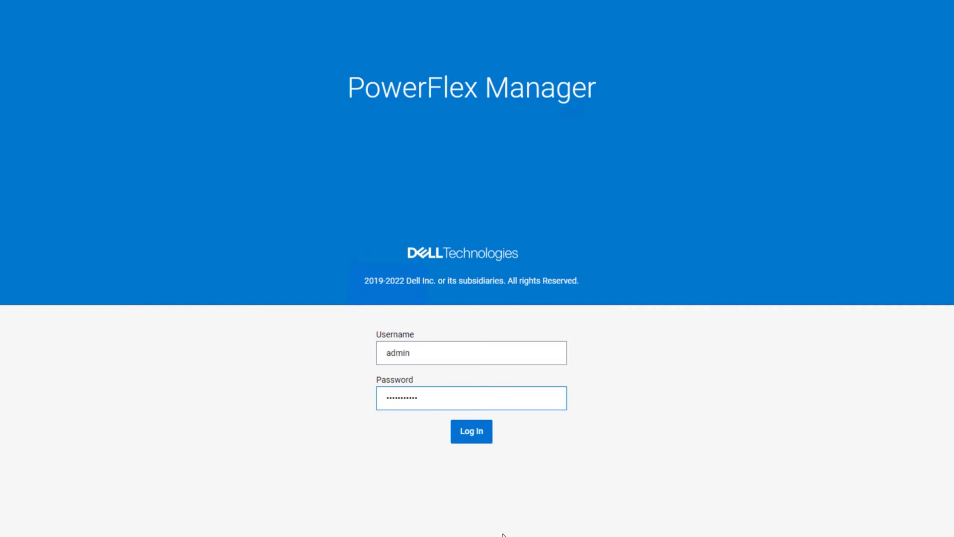
{"action": "left_click", "coordinate": [485, 443]}
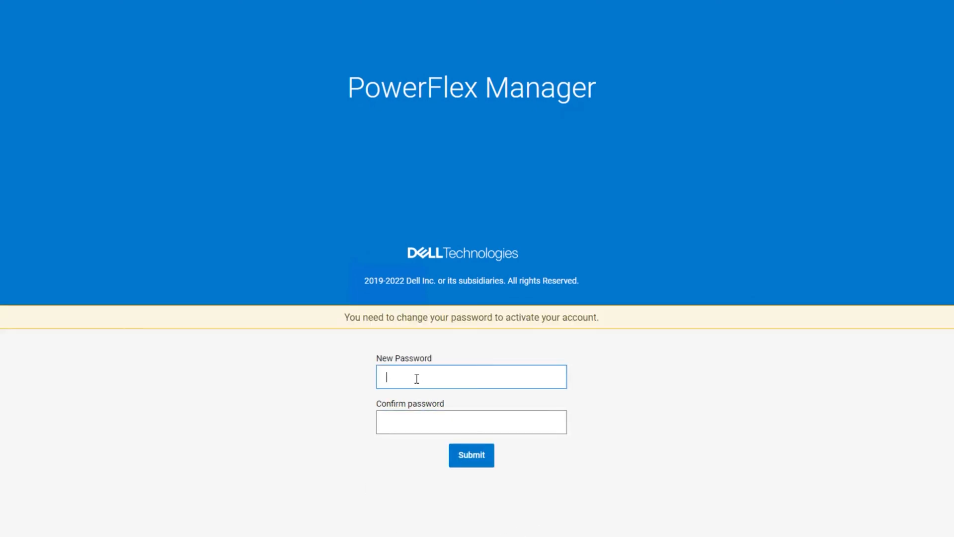
Set and confirm a new administrator password to activate the account
{"action": "type", "text": "**"}
{"action": "key", "text": "Tab"}
{"action": "type", "text": "********"}
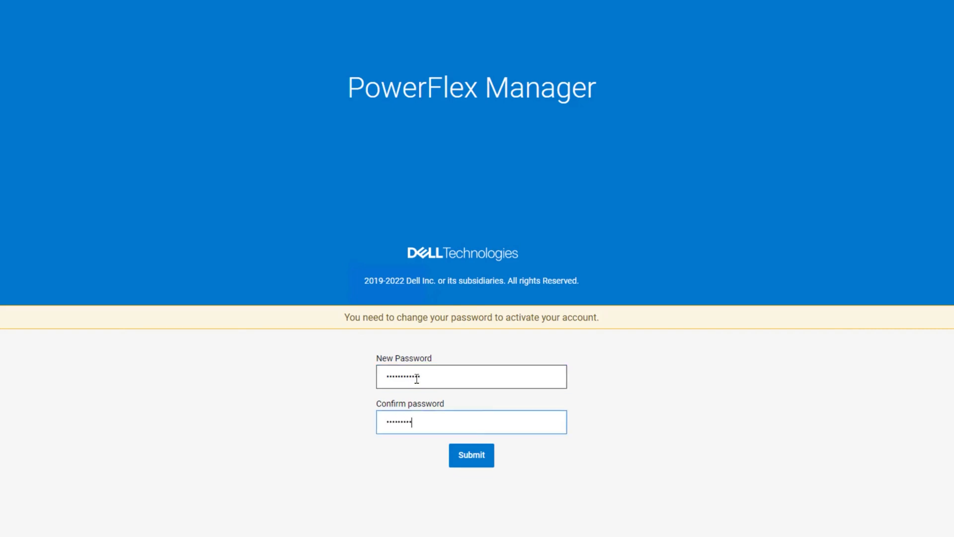
{"action": "type", "text": "***"}
{"action": "key", "text": "Return"}
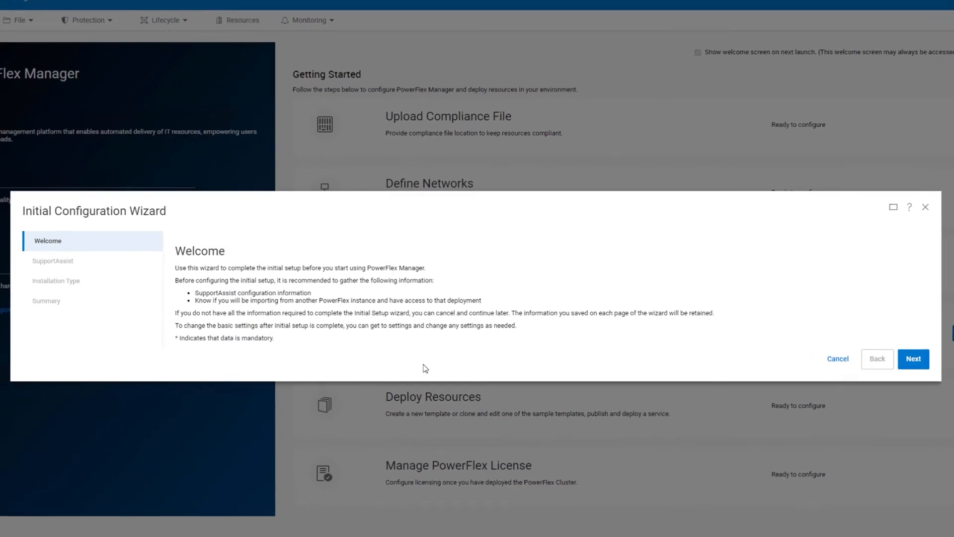
Finish the Initial Configuration Wizard with SupportAssist off and a new PowerFlex instance deployment
{"action": "left_click", "coordinate": [917, 362]}
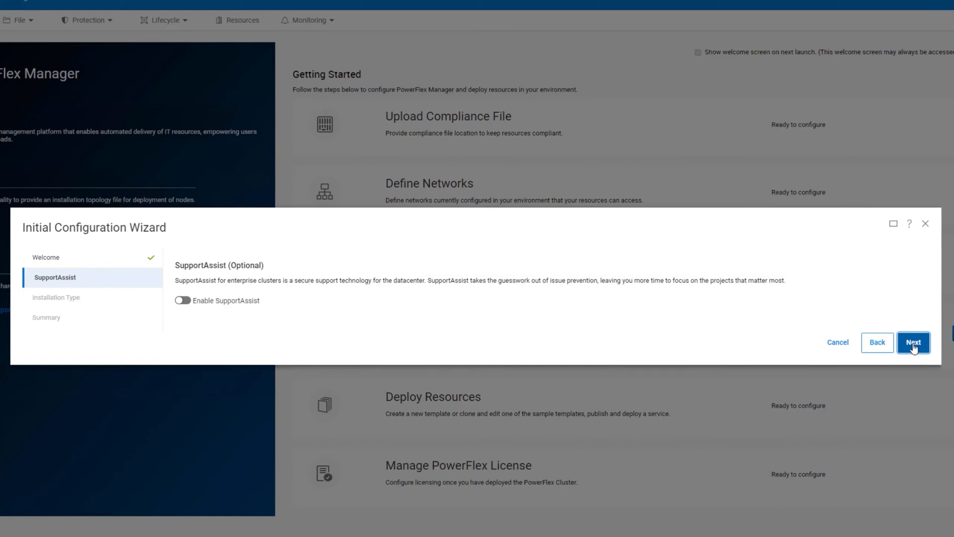
{"action": "left_click", "coordinate": [914, 343]}
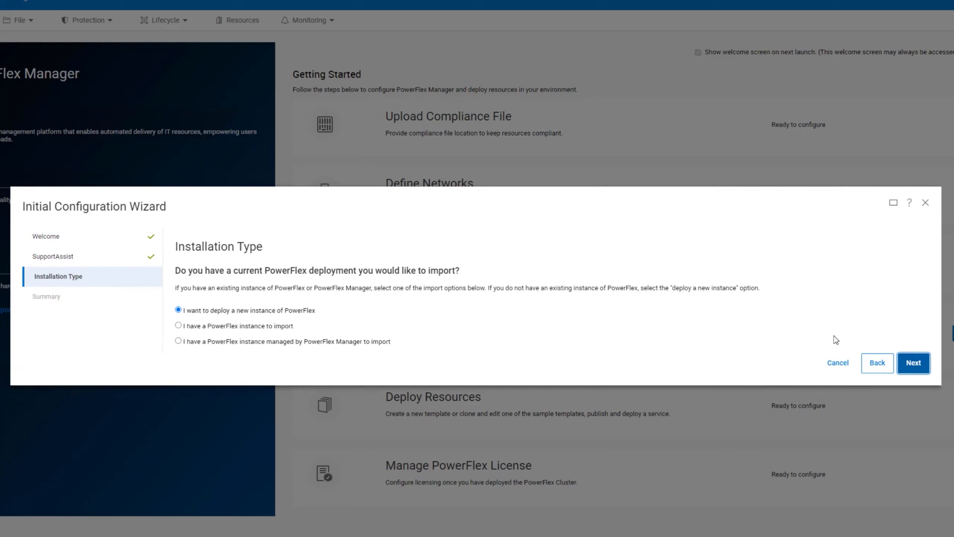
{"action": "left_click", "coordinate": [914, 363]}
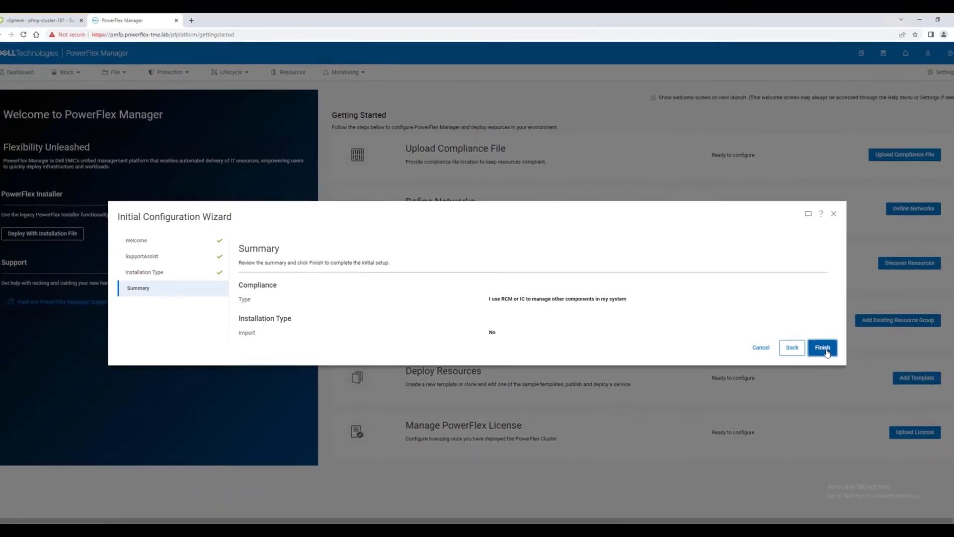
{"action": "left_click", "coordinate": [917, 372]}
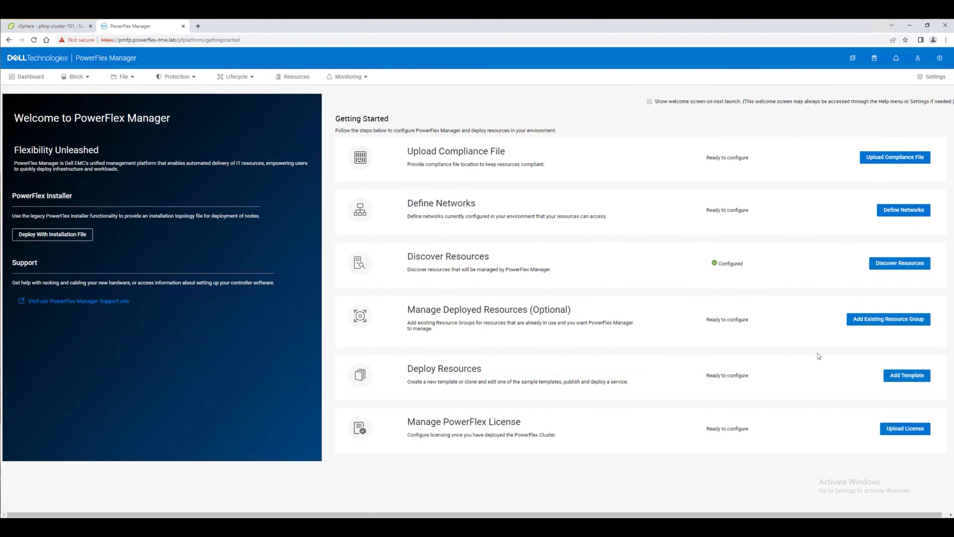
Open the Configure Compliance dialog from Upload Compliance File on Getting Started
{"action": "left_click", "coordinate": [888, 161]}
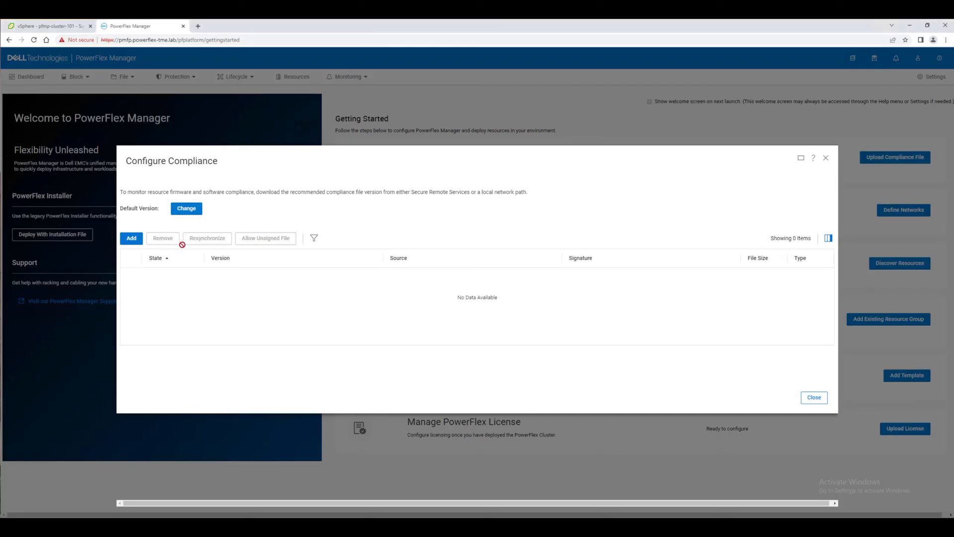
Add Intelligent_Catalog_40_370_00_r15.zip from the 172.93.15.227 share as the default compliance version
{"action": "left_click", "coordinate": [132, 239]}
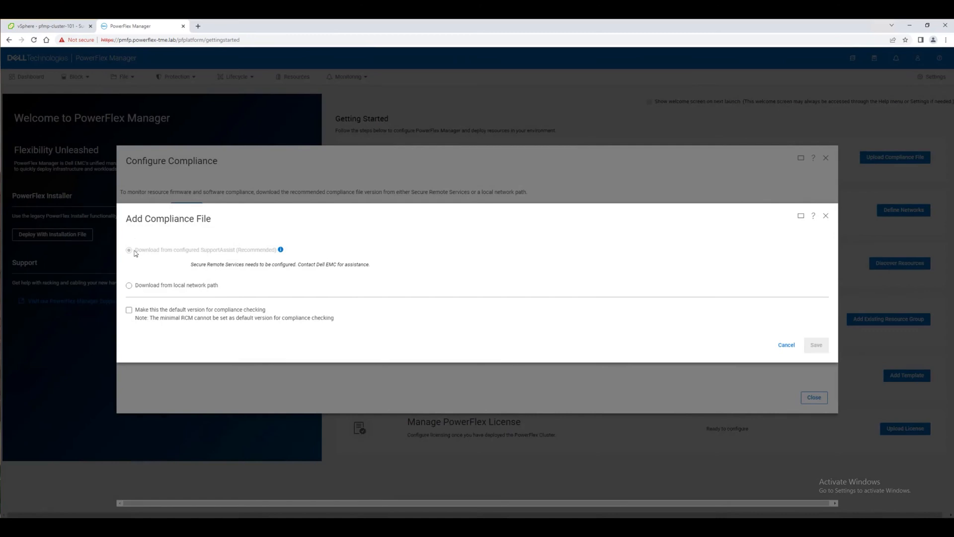
{"action": "left_click", "coordinate": [130, 286]}
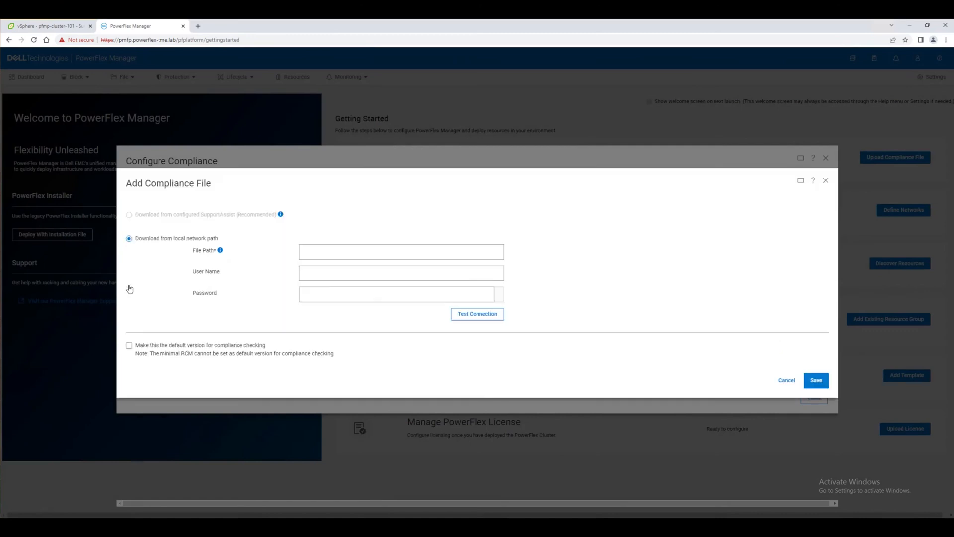
{"action": "left_click", "coordinate": [380, 250]}
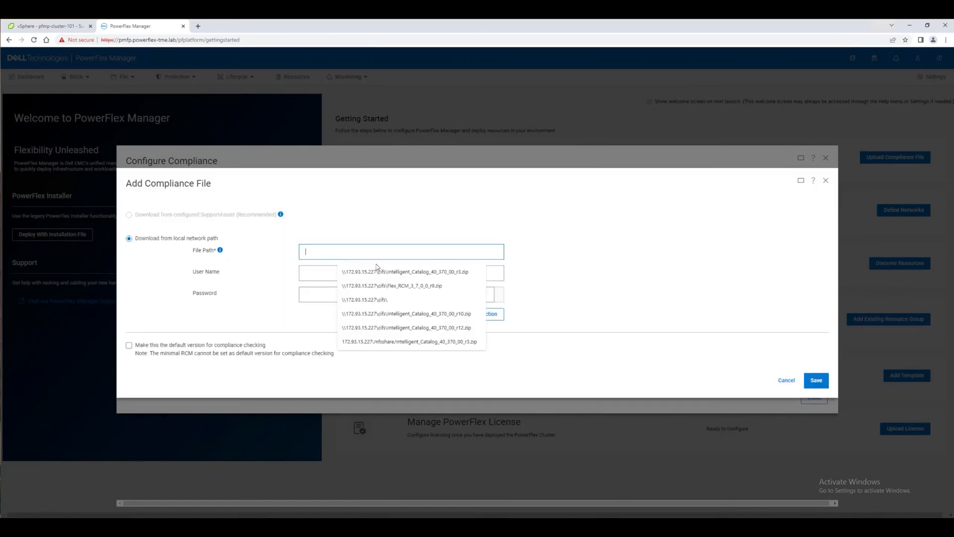
{"action": "left_click", "coordinate": [412, 314]}
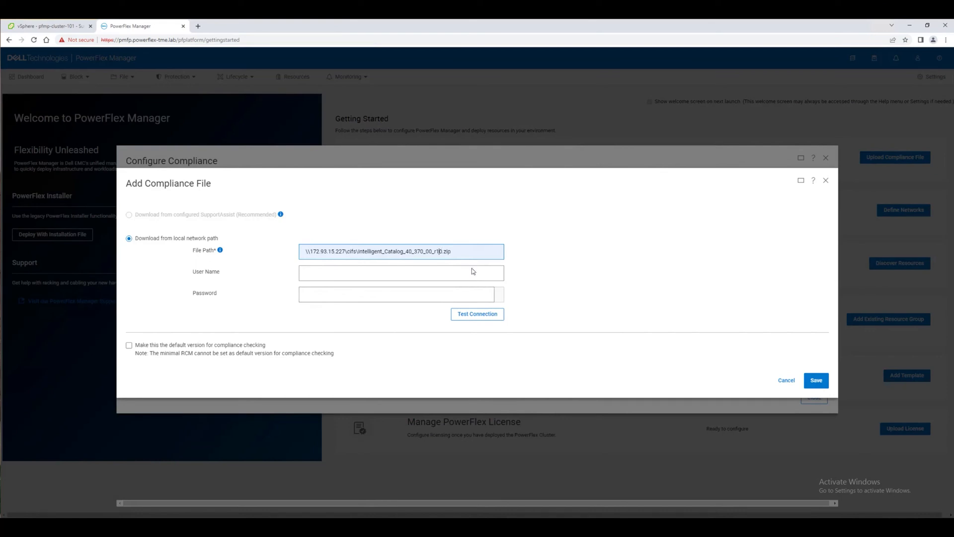
{"action": "key", "text": "Delete"}
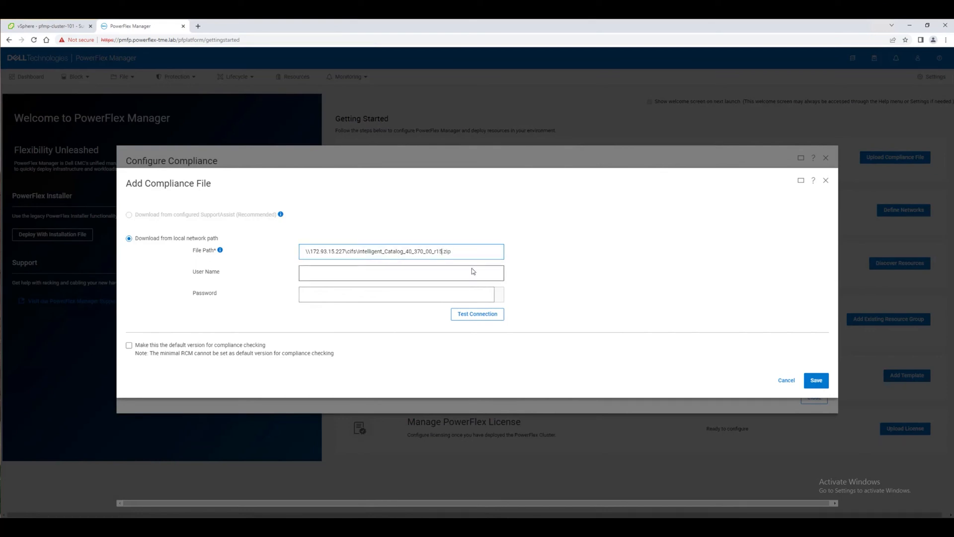
{"action": "left_click", "coordinate": [340, 272]}
{"action": "left_click", "coordinate": [355, 308]}
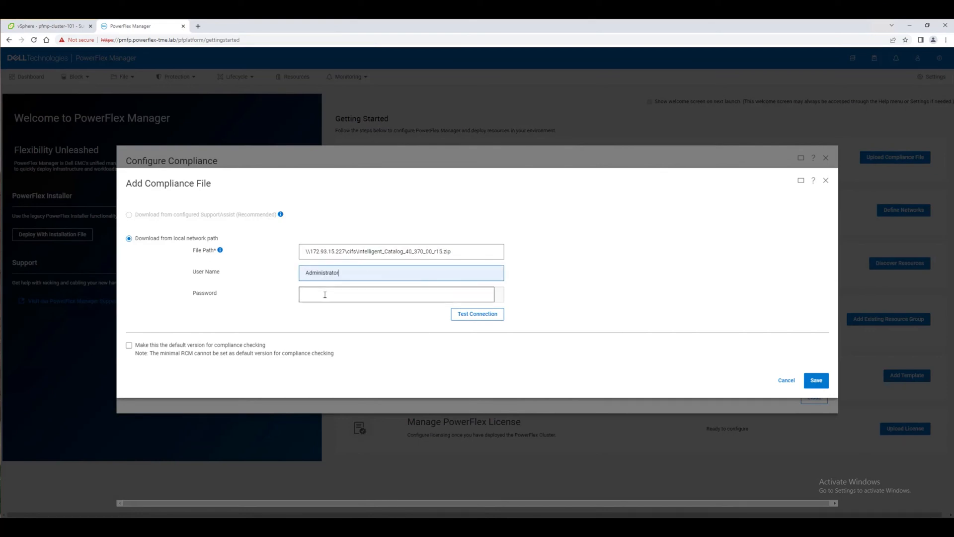
{"action": "left_click", "coordinate": [323, 294]}
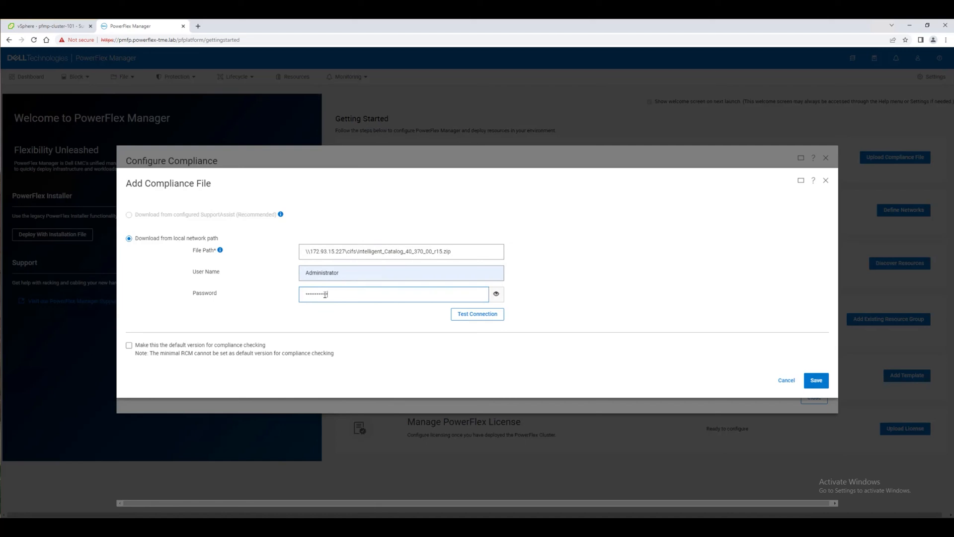
{"action": "left_click", "coordinate": [494, 318]}
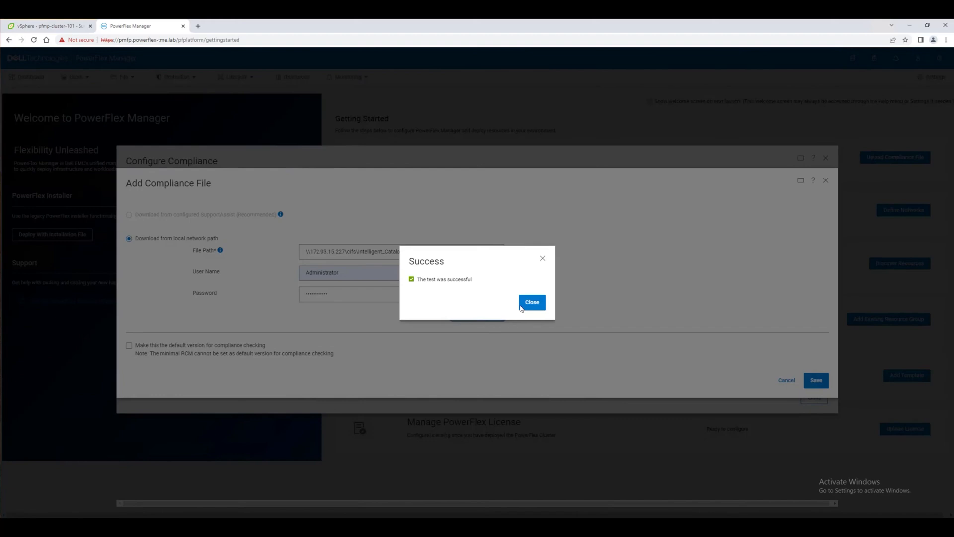
{"action": "left_click", "coordinate": [521, 307]}
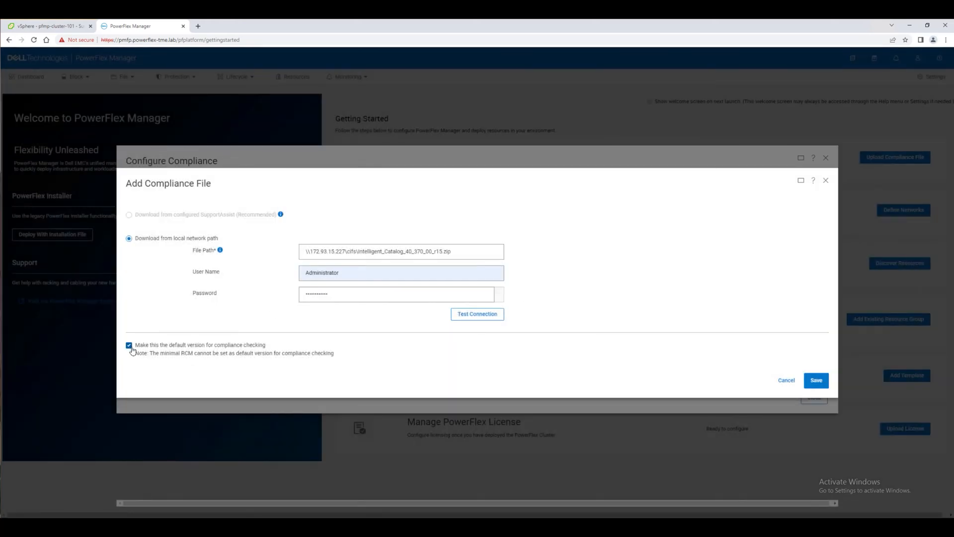
{"action": "left_click", "coordinate": [815, 381]}
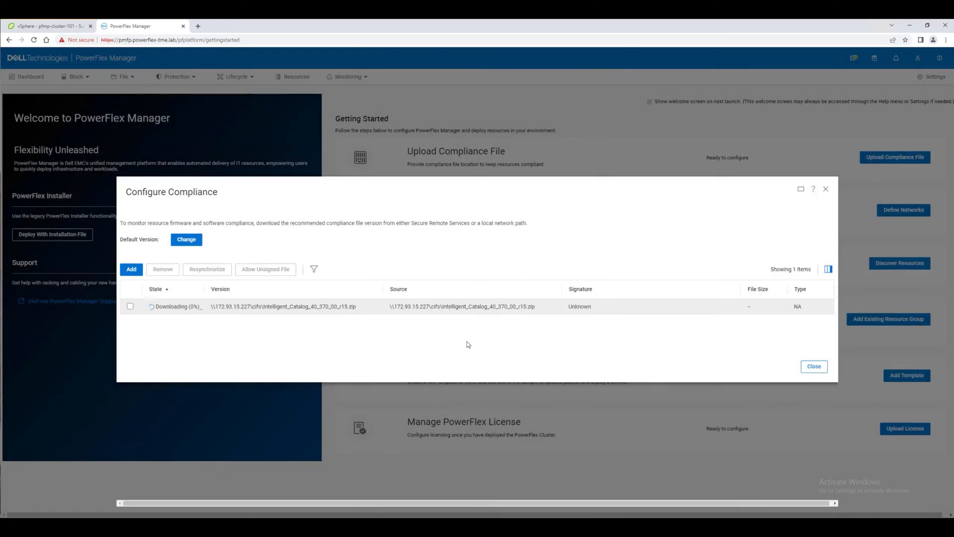
Upload allow222.gpg as the compatibility file under Compatibility Management settings
{"action": "left_click", "coordinate": [814, 368]}
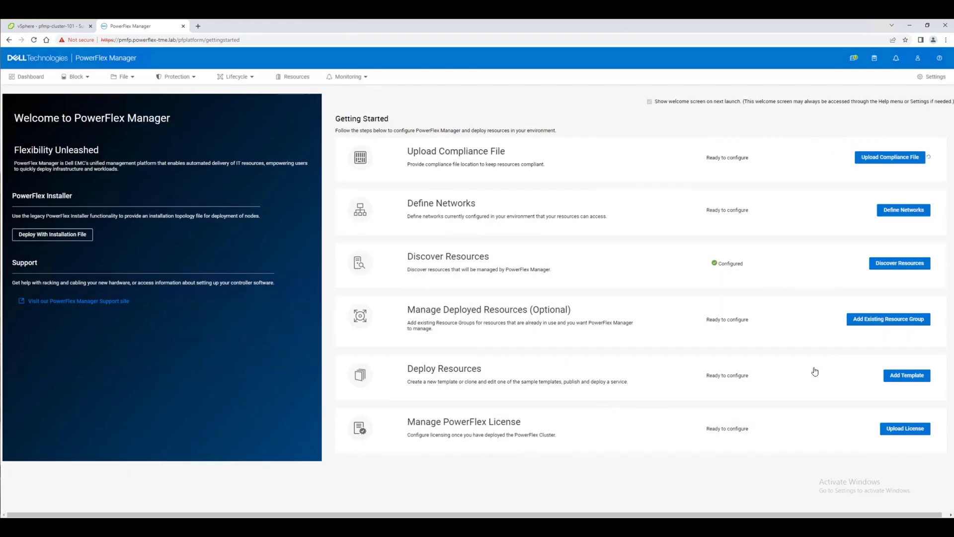
{"action": "left_click", "coordinate": [936, 81]}
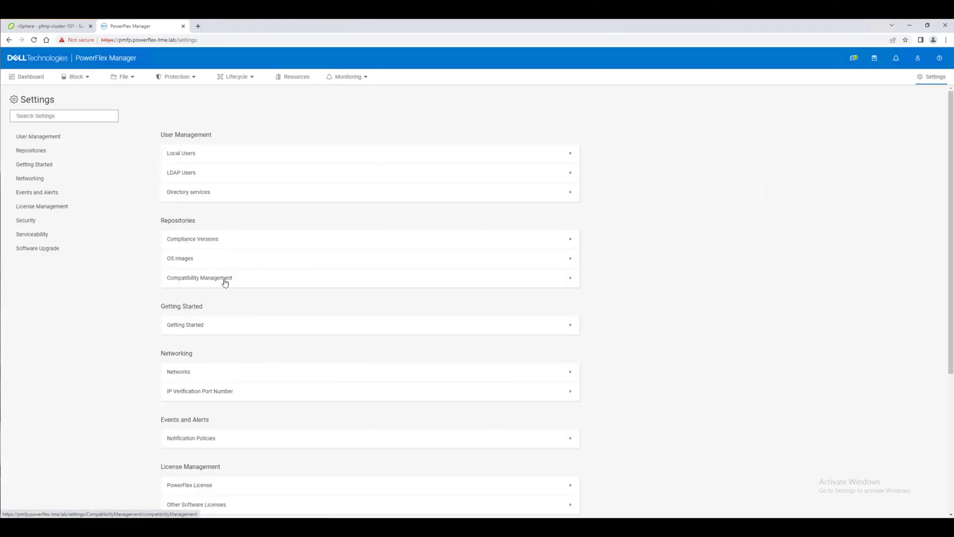
{"action": "left_click", "coordinate": [226, 279]}
{"action": "left_click", "coordinate": [197, 169]}
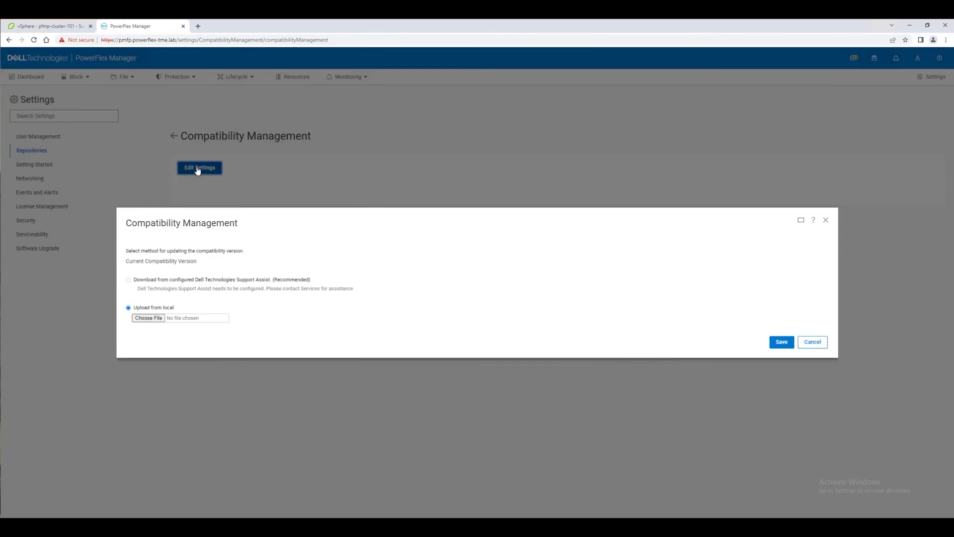
{"action": "left_click", "coordinate": [150, 318]}
{"action": "double_click", "coordinate": [144, 82]}
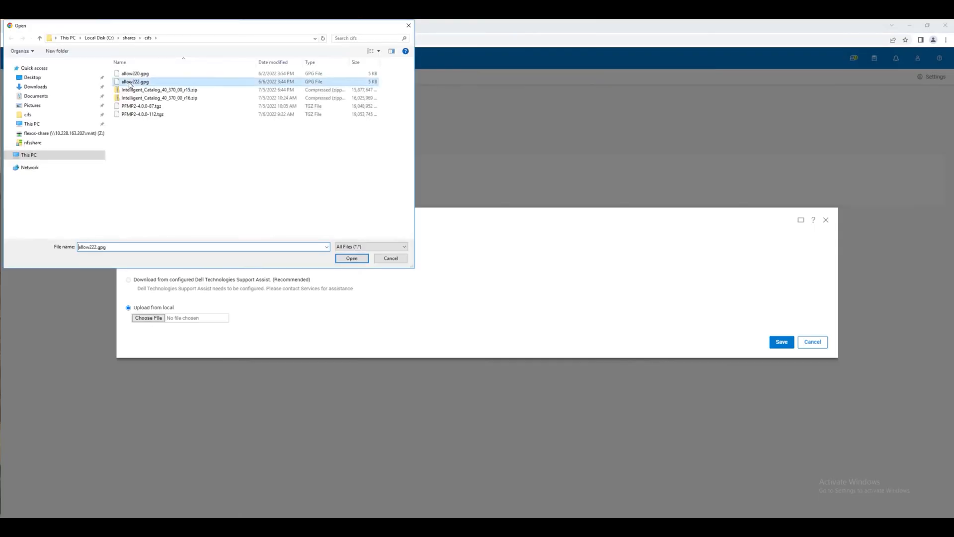
{"action": "left_click", "coordinate": [781, 342]}
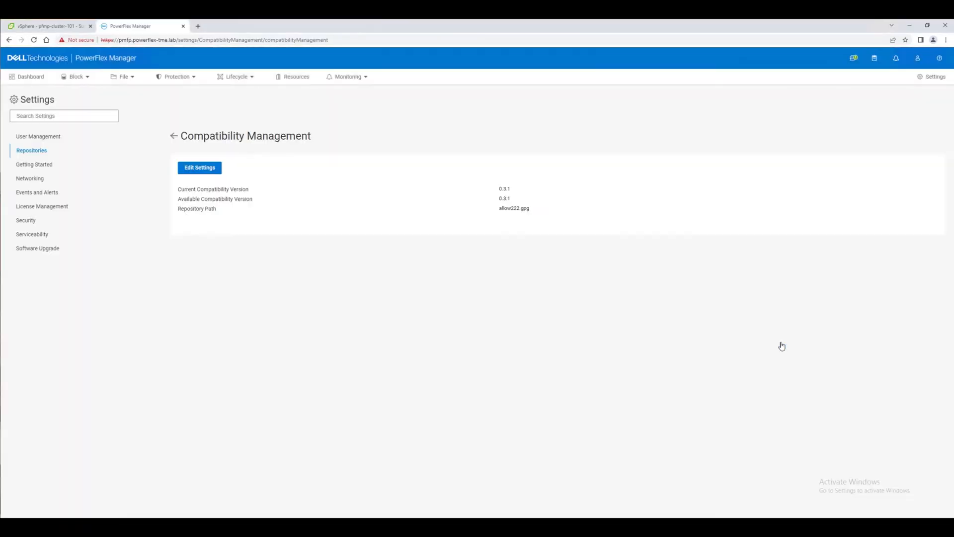
Confirm Intelligent Catalog 40.370.00 is synchronizing in Compliance Versions, and go to Define Networks
{"action": "left_click", "coordinate": [173, 136]}
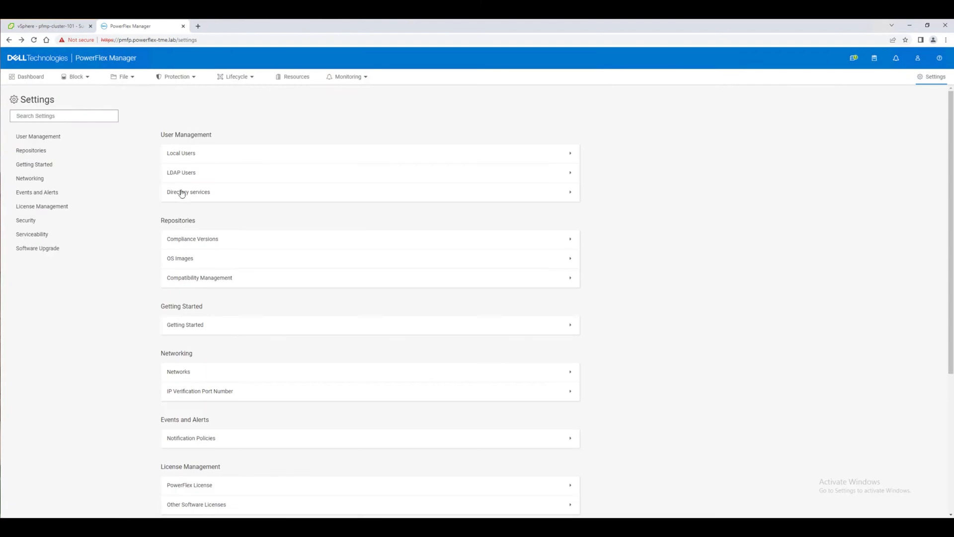
{"action": "left_click", "coordinate": [200, 243]}
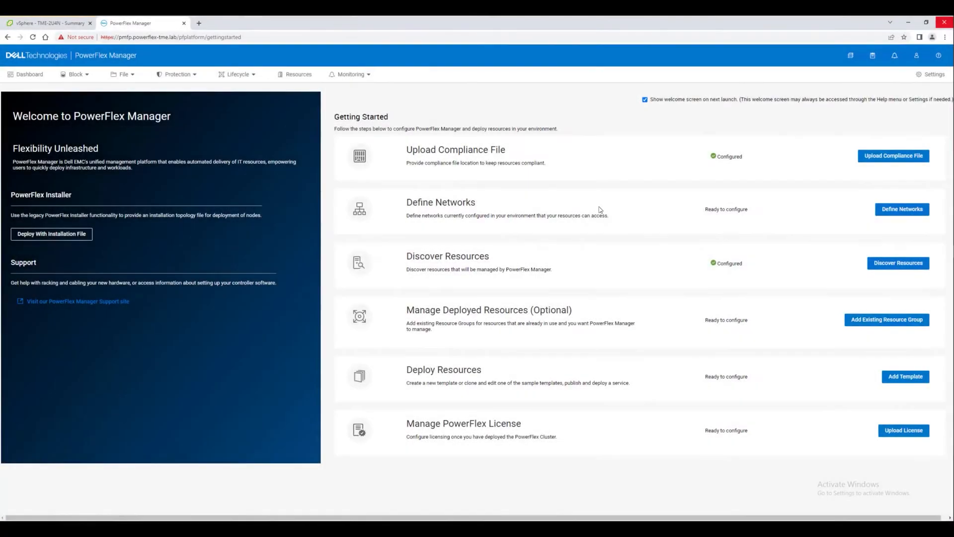
{"action": "left_click", "coordinate": [901, 209]}
Start the flex-mgmt network: description PowerFlex Management Network, type PowerFlex Management, VLAN 97
{"action": "left_click", "coordinate": [136, 237]}
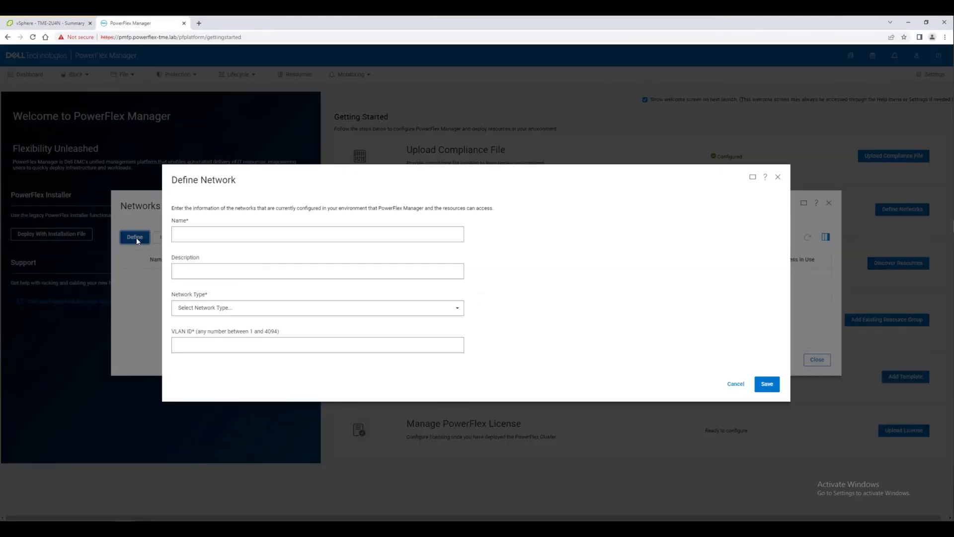
{"action": "left_click", "coordinate": [203, 232]}
{"action": "left_click", "coordinate": [219, 268]}
{"action": "left_click", "coordinate": [190, 271]}
{"action": "left_click", "coordinate": [231, 304]}
{"action": "left_click", "coordinate": [226, 308]}
{"action": "left_click", "coordinate": [214, 437]}
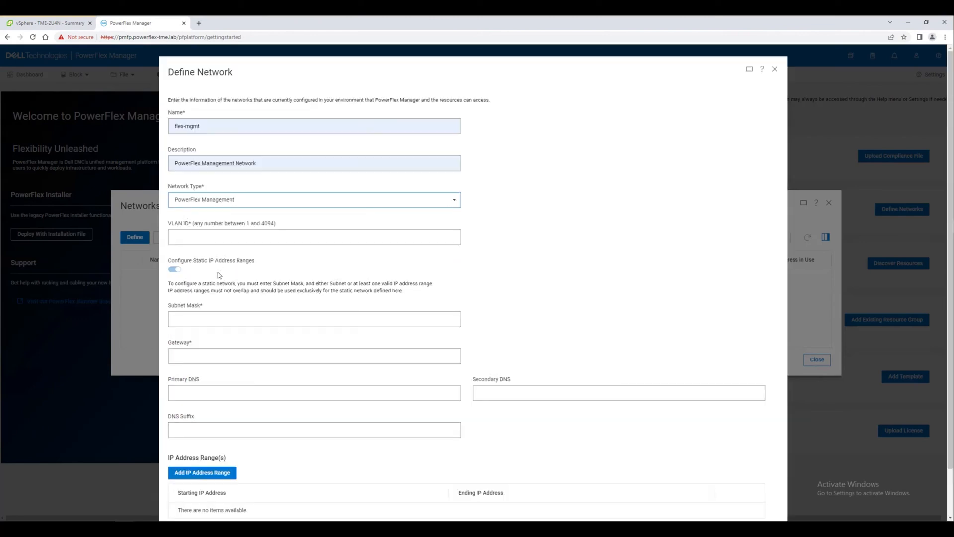
{"action": "left_click", "coordinate": [205, 237]}
{"action": "type", "text": "97"}
Give flex-mgmt mask 255.255.0.0, gateway 172.97.0.1, DNS 172.93.15.22, range 172.97.15.52–172.97.15.63, and save
{"action": "left_click", "coordinate": [194, 320]}
{"action": "left_click", "coordinate": [219, 340]}
{"action": "left_click", "coordinate": [188, 356]}
{"action": "left_click", "coordinate": [218, 376]}
{"action": "left_click", "coordinate": [203, 393]}
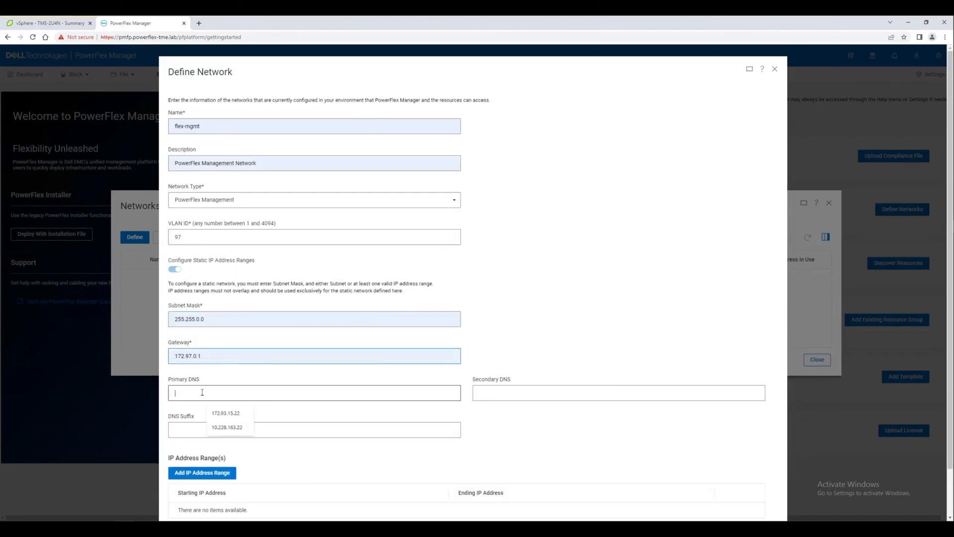
{"action": "left_click", "coordinate": [226, 412]}
{"action": "scroll", "coordinate": [229, 413], "scroll_direction": "down", "scroll_amount": 1}
{"action": "left_click", "coordinate": [201, 420]}
{"action": "left_click", "coordinate": [255, 391]}
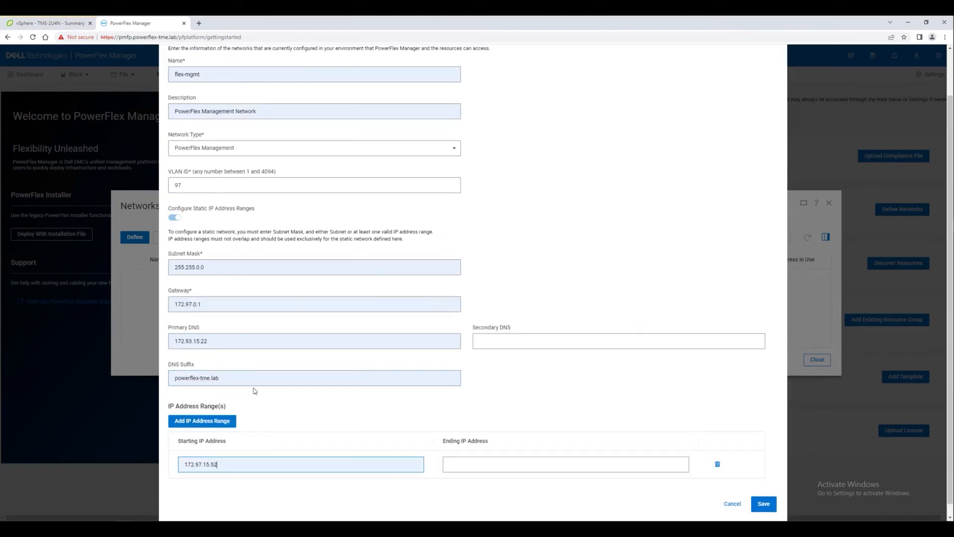
{"action": "left_click", "coordinate": [497, 464]}
{"action": "left_click", "coordinate": [499, 374]}
{"action": "left_click", "coordinate": [764, 504]}
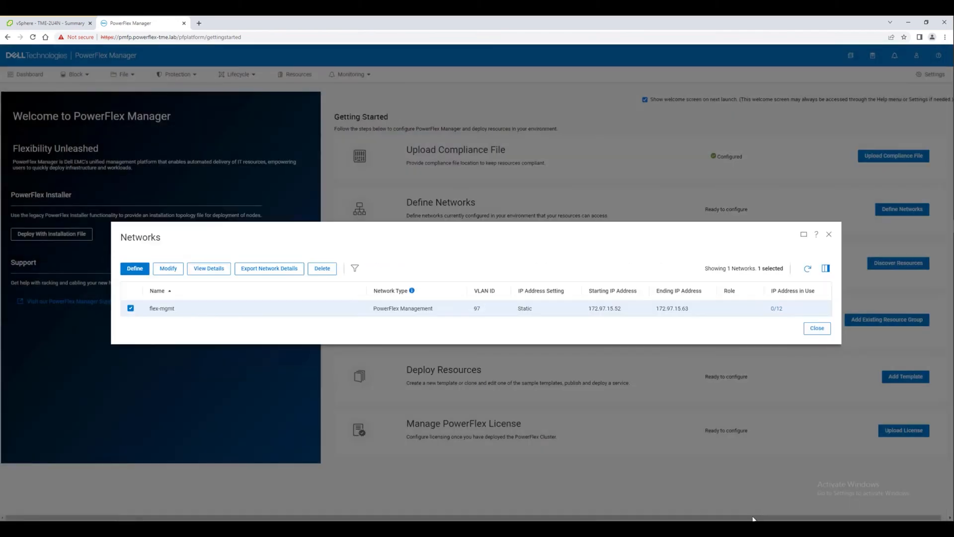
Define app-vm-network_private as a General Purpose LAN on VLAN 100 with subnet, gateway, DNS and IP range
{"action": "left_click", "coordinate": [139, 270]}
{"action": "left_click", "coordinate": [224, 270]}
{"action": "type", "text": "a"}
{"action": "left_click", "coordinate": [253, 319]}
{"action": "left_click", "coordinate": [196, 333]}
{"action": "type", "text": "100"}
{"action": "left_click", "coordinate": [178, 366]}
{"action": "scroll", "coordinate": [611, 247], "scroll_direction": "down", "scroll_amount": 1}
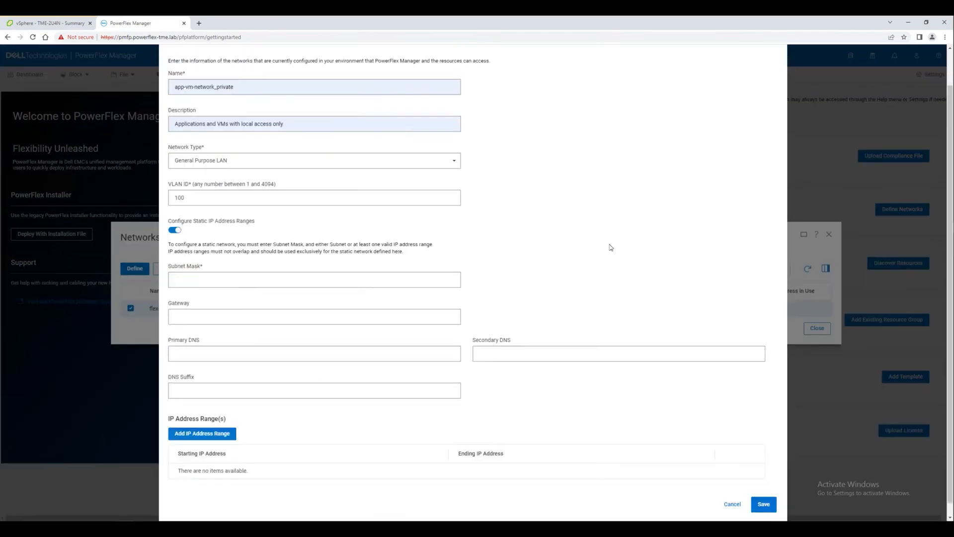
{"action": "left_click", "coordinate": [314, 280]}
{"action": "left_click", "coordinate": [314, 317]}
{"action": "left_click", "coordinate": [314, 353]}
{"action": "left_click", "coordinate": [202, 432]}
Start flex-mgmt-pfmp: description 'PowerFlex Management Network (PFMP)', type PowerFlex Management, VLAN 93
{"action": "left_click", "coordinate": [565, 458]}
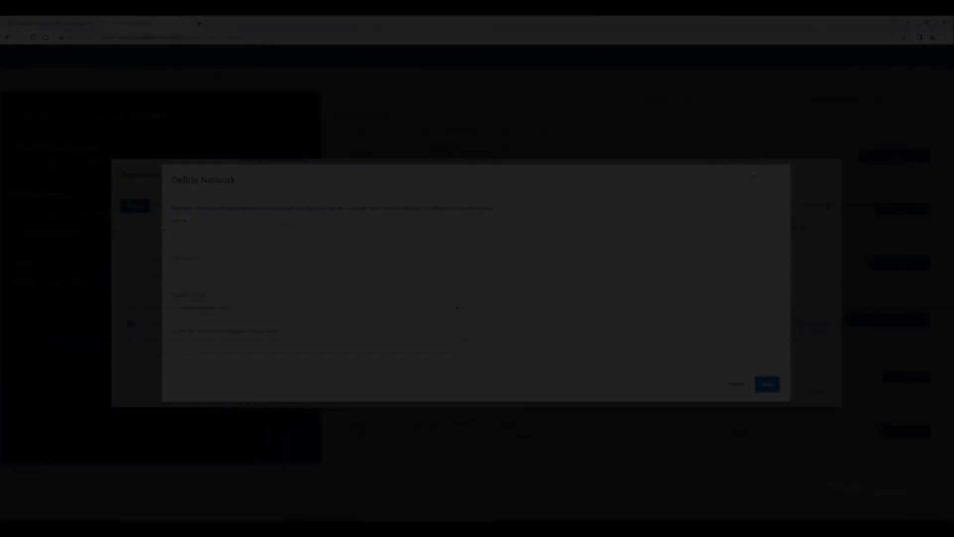
{"action": "left_click", "coordinate": [202, 274]}
{"action": "type", "text": "PowerFlex Management Network (PFMP)"}
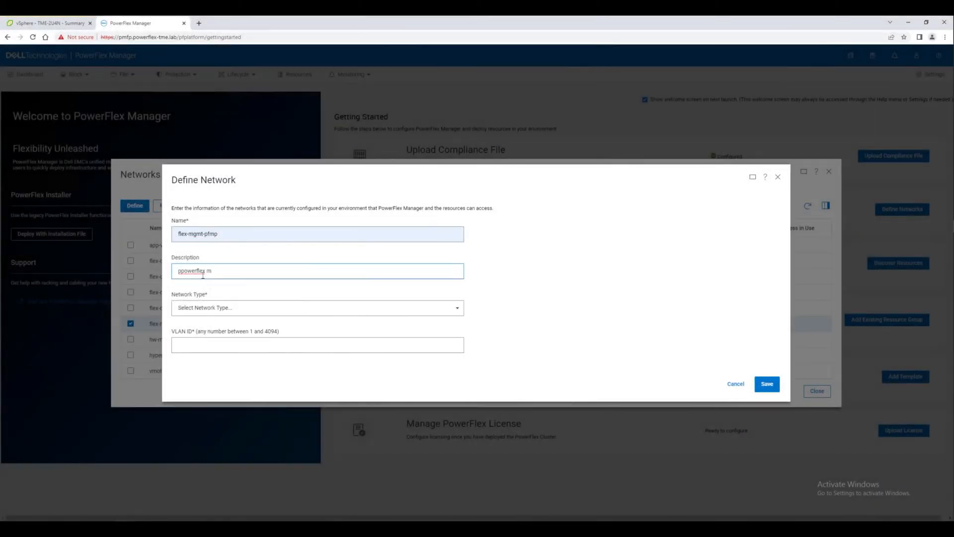
{"action": "left_click", "coordinate": [214, 308]}
{"action": "left_click", "coordinate": [223, 434]}
{"action": "left_click", "coordinate": [200, 237]}
{"action": "type", "text": "93"}
Give flex-mgmt-pfmp its gateway, DNS, suffix and a 172.93 static IP range, and save
{"action": "left_click", "coordinate": [199, 356]}
{"action": "type", "text": "17"}
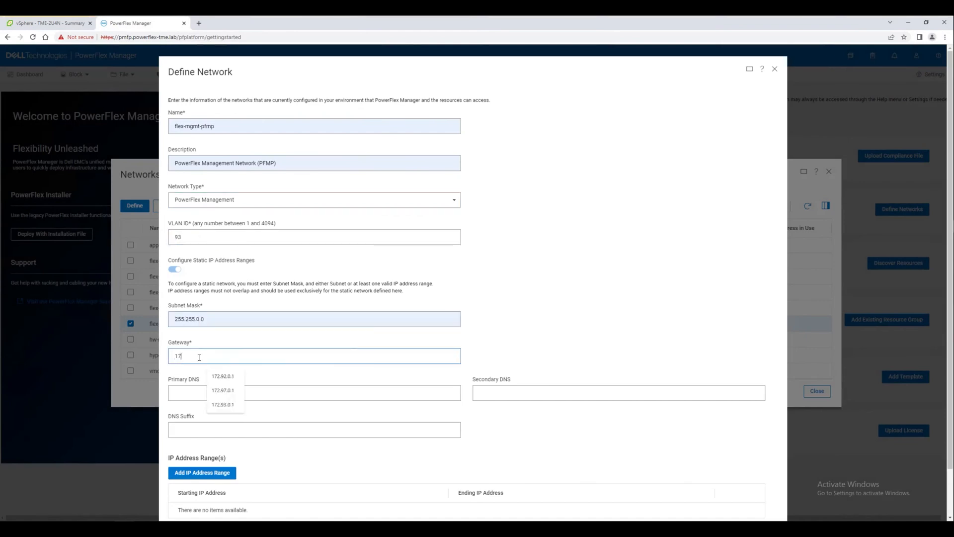
{"action": "left_click", "coordinate": [223, 405]}
{"action": "left_click", "coordinate": [208, 393]}
{"action": "left_click", "coordinate": [209, 430]}
{"action": "left_click", "coordinate": [201, 473]}
{"action": "left_click", "coordinate": [241, 465]}
{"action": "type", "text": "172.93"}
{"action": "left_click", "coordinate": [565, 464]}
{"action": "left_click", "coordinate": [765, 504]}
Define nas-mgmt as NAS File Management on VLAN 107 with a range starting 172.107.15.52
{"action": "left_click", "coordinate": [135, 197]}
{"action": "left_click", "coordinate": [194, 270]}
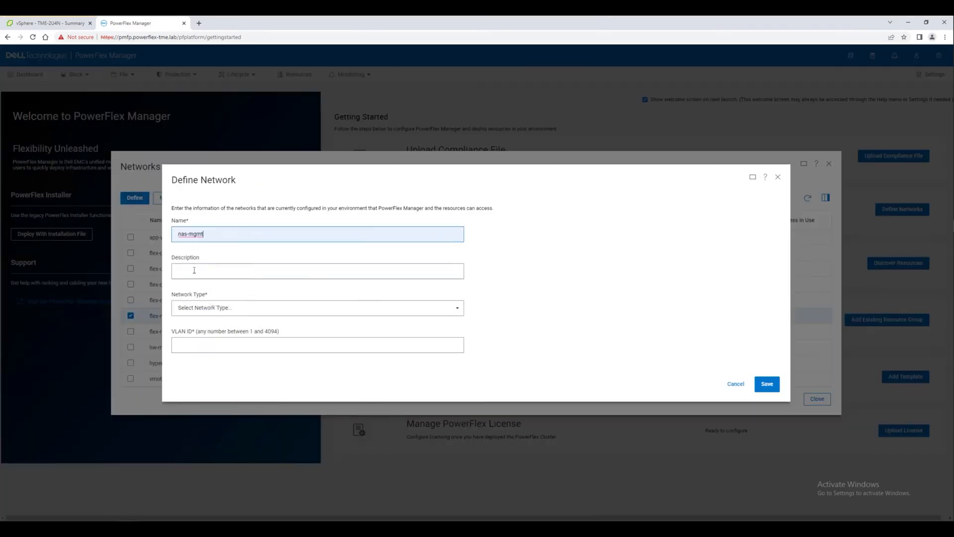
{"action": "left_click", "coordinate": [195, 307]}
{"action": "left_click", "coordinate": [195, 333]}
{"action": "type", "text": "107"}
{"action": "left_click", "coordinate": [178, 366]}
{"action": "left_click", "coordinate": [196, 321]}
{"action": "left_click", "coordinate": [209, 472]}
{"action": "left_click", "coordinate": [212, 463]}
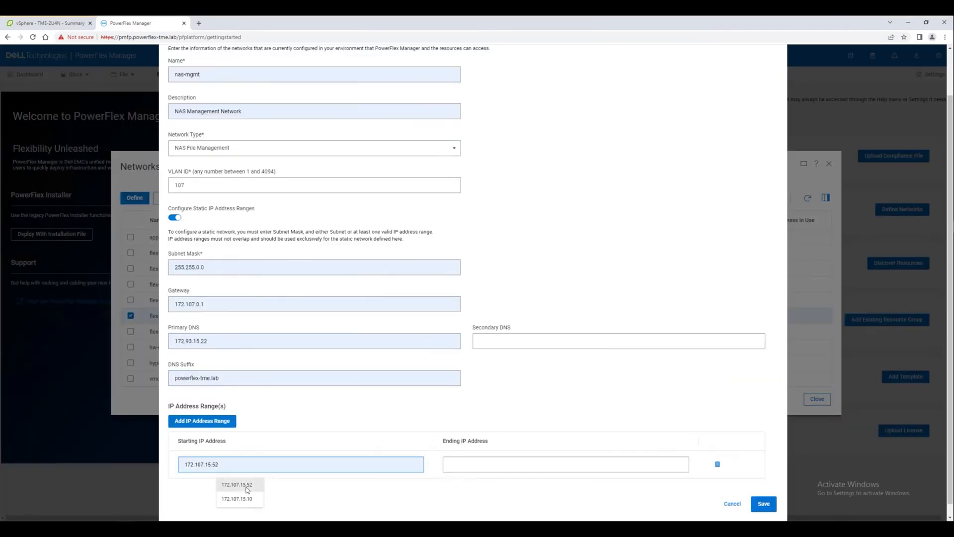
{"action": "left_click", "coordinate": [247, 487]}
{"action": "left_click", "coordinate": [496, 464]}
Define nas-data1 and nas-data2 as NAS File Data networks on VLANs 108 and 109
{"action": "left_click", "coordinate": [764, 504]}
{"action": "left_click", "coordinate": [134, 198]}
{"action": "left_click", "coordinate": [185, 270]}
{"action": "left_click", "coordinate": [192, 334]}
{"action": "type", "text": "108"}
{"action": "left_click", "coordinate": [765, 396]}
{"action": "left_click", "coordinate": [134, 182]}
{"action": "left_click", "coordinate": [194, 234]}
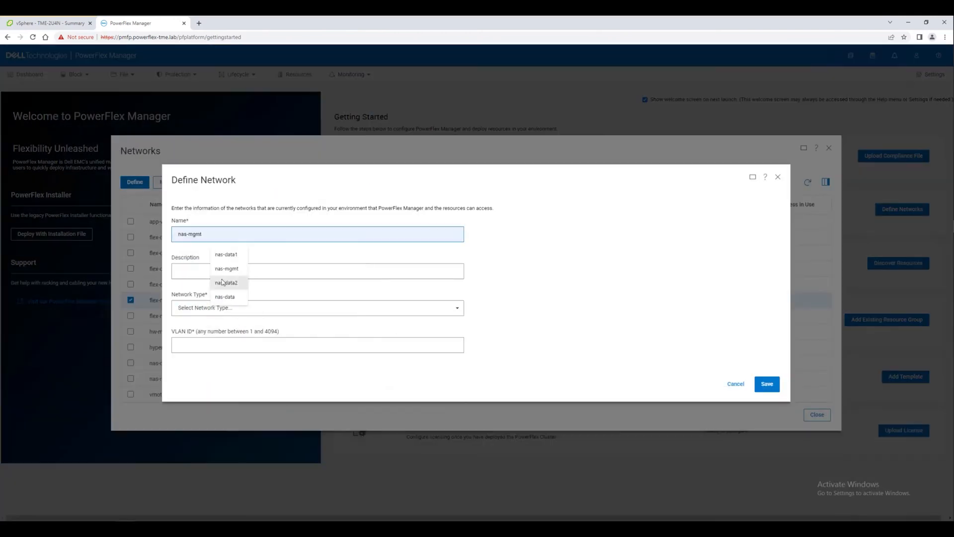
{"action": "left_click", "coordinate": [222, 283]}
{"action": "left_click", "coordinate": [195, 307]}
{"action": "left_click", "coordinate": [193, 333]}
{"action": "type", "text": "109"}
{"action": "left_click", "coordinate": [765, 398]}
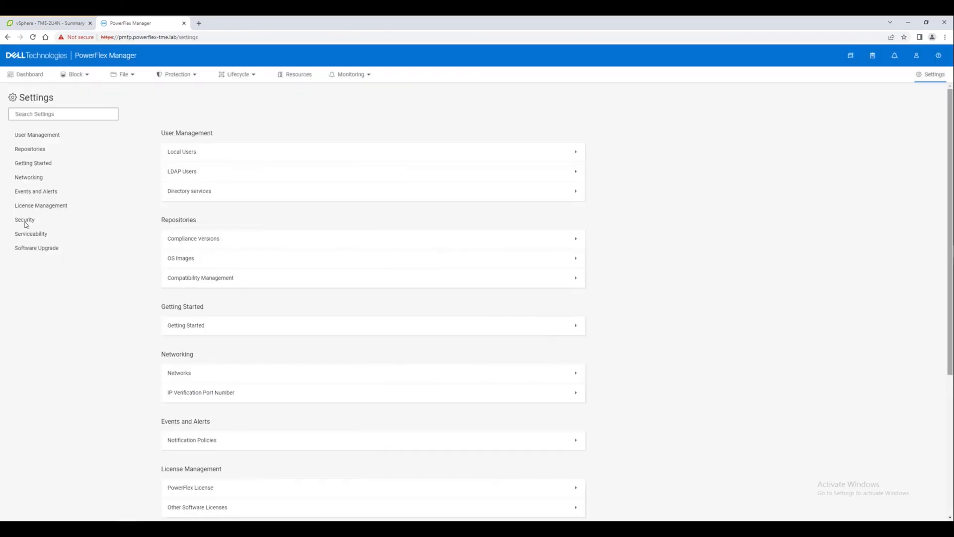
Create a Node resource credential named 'Dell iDRAC Password' with the saved password
{"action": "left_click", "coordinate": [26, 222]}
{"action": "left_click", "coordinate": [187, 384]}
{"action": "left_click", "coordinate": [186, 152]}
{"action": "left_click", "coordinate": [179, 234]}
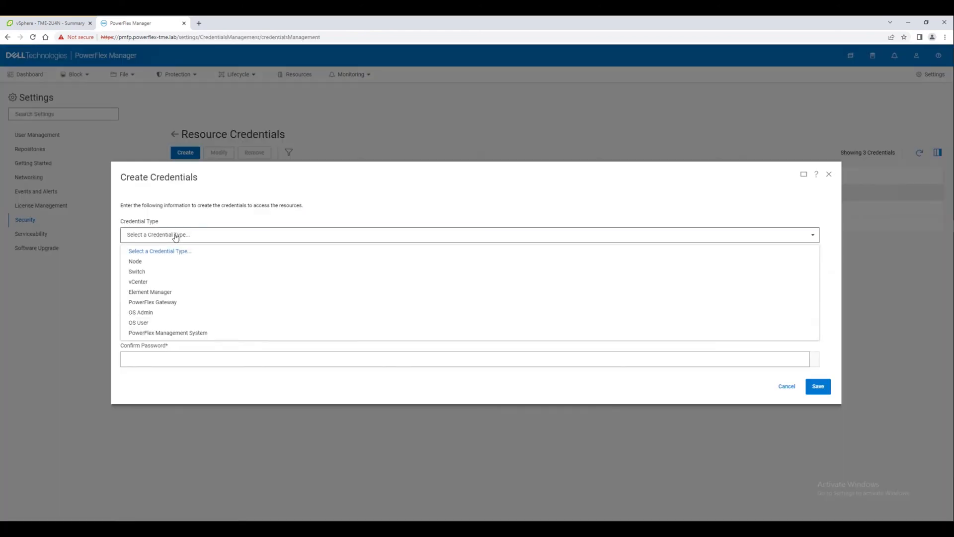
{"action": "left_click", "coordinate": [137, 260]}
{"action": "left_click", "coordinate": [150, 219]}
{"action": "left_click", "coordinate": [184, 297]}
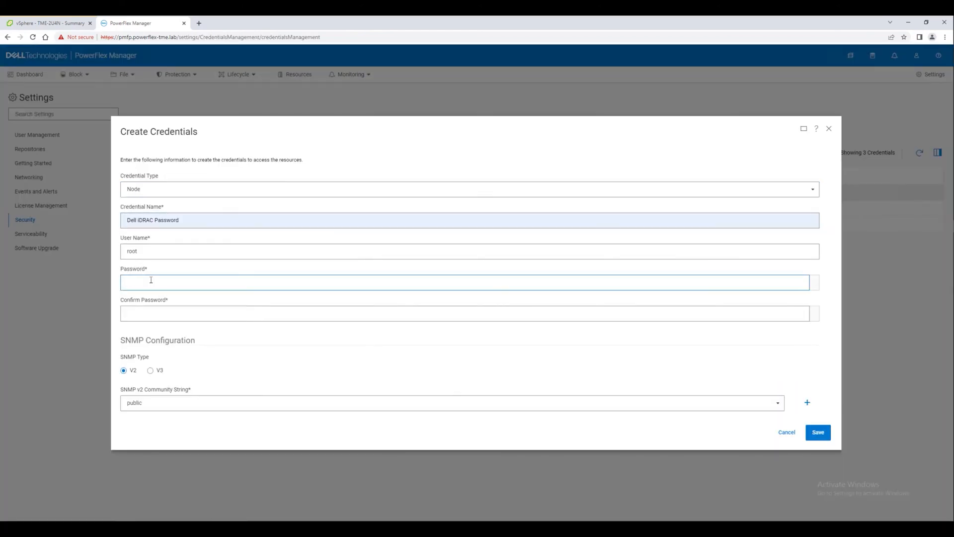
{"action": "left_click", "coordinate": [149, 313]}
{"action": "key", "text": "ctrl+v"}
{"action": "left_click", "coordinate": [818, 432]}
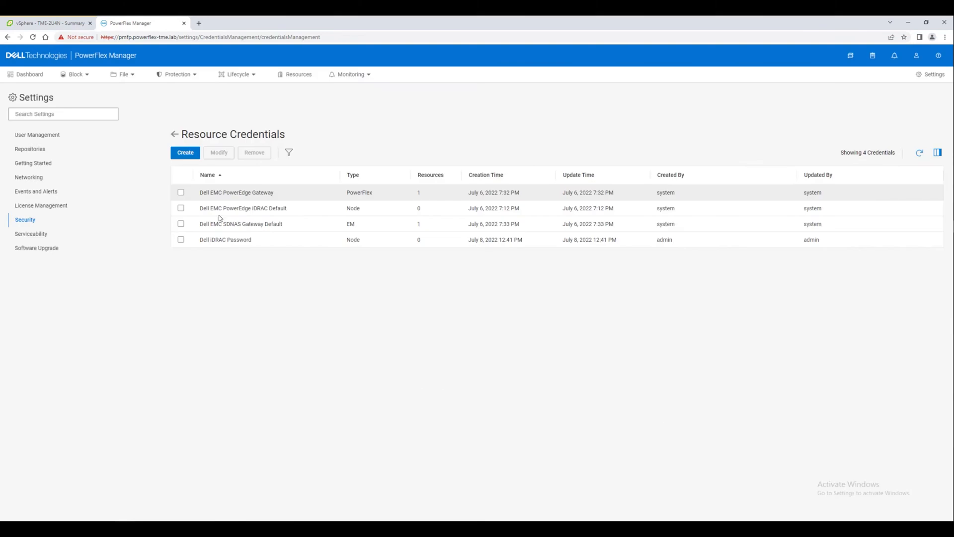
Create a Switch credential 'Dell Switch Admin Credentials' with user admin and its password
{"action": "left_click", "coordinate": [185, 152]}
{"action": "left_click", "coordinate": [179, 234]}
{"action": "left_click", "coordinate": [138, 272]}
{"action": "left_click", "coordinate": [138, 220]}
{"action": "left_click", "coordinate": [198, 269]}
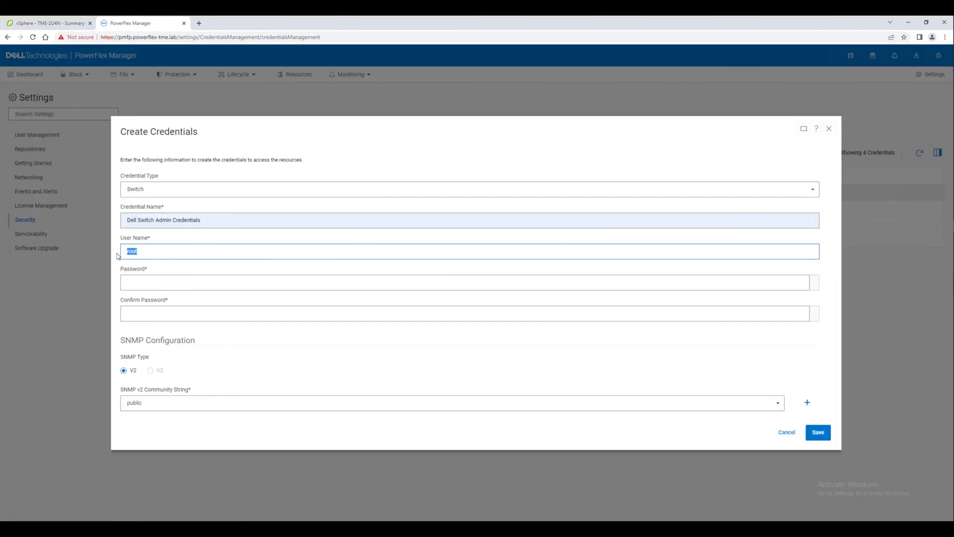
{"action": "left_click", "coordinate": [169, 278]}
{"action": "left_click", "coordinate": [140, 314]}
{"action": "key", "text": "ctrl+v"}
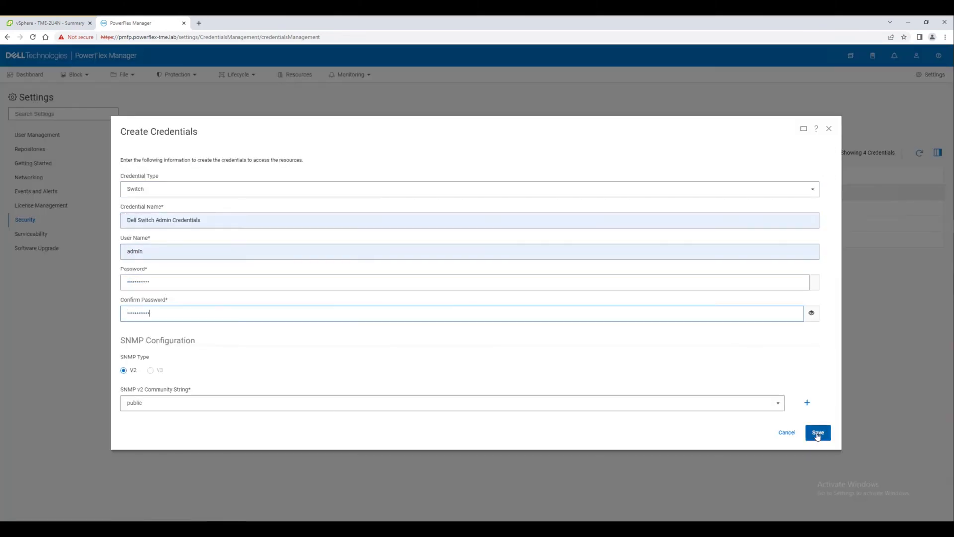
{"action": "left_click", "coordinate": [818, 432]}
Create a vCenter credential 'vCenter Administrator Password' with the administrator user name and password
{"action": "left_click", "coordinate": [186, 153]}
{"action": "left_click", "coordinate": [178, 234]}
{"action": "left_click", "coordinate": [139, 282]}
{"action": "left_click", "coordinate": [148, 252]}
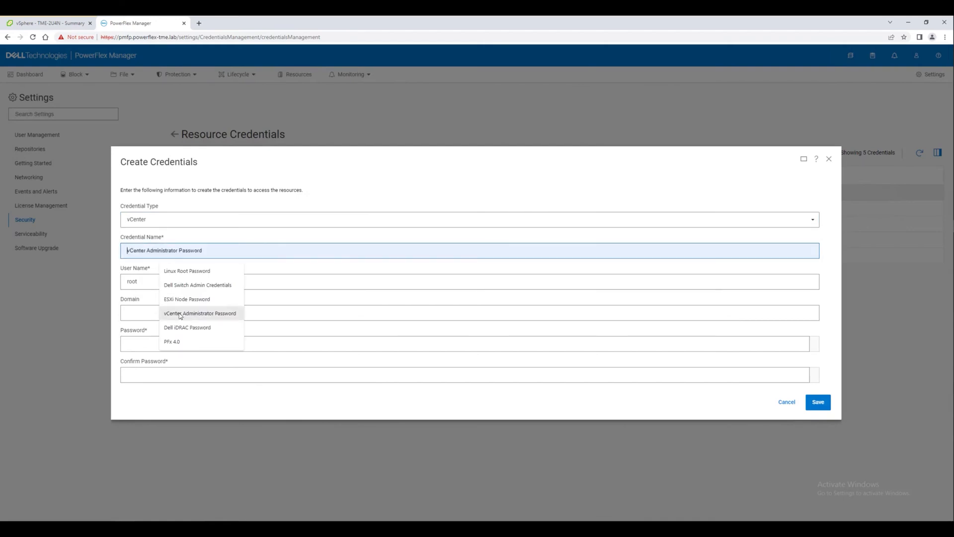
{"action": "left_click", "coordinate": [149, 313]}
{"action": "left_click", "coordinate": [146, 342]}
{"action": "key", "text": "ctrl+v"}
{"action": "left_click", "coordinate": [140, 376]}
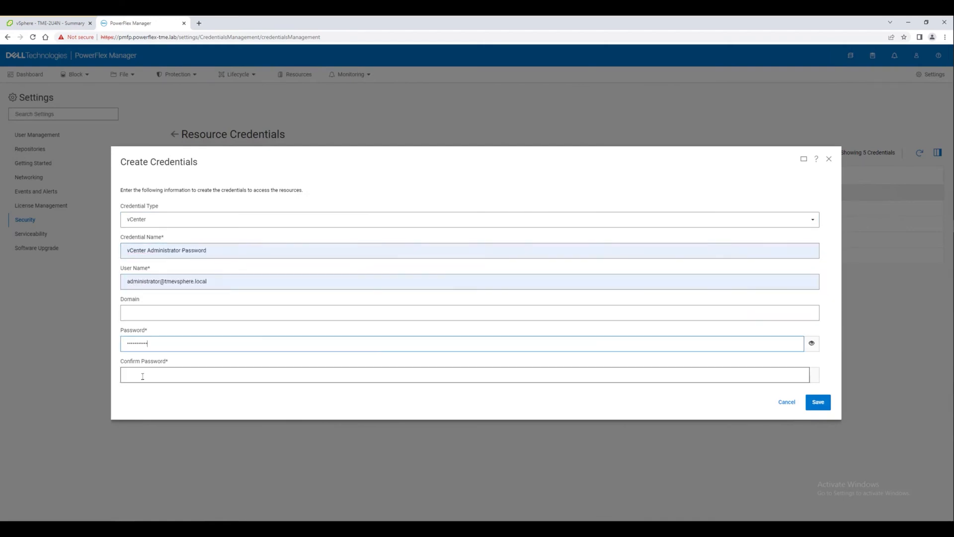
{"action": "key", "text": "ctrl+v"}
{"action": "left_click", "coordinate": [810, 405]}
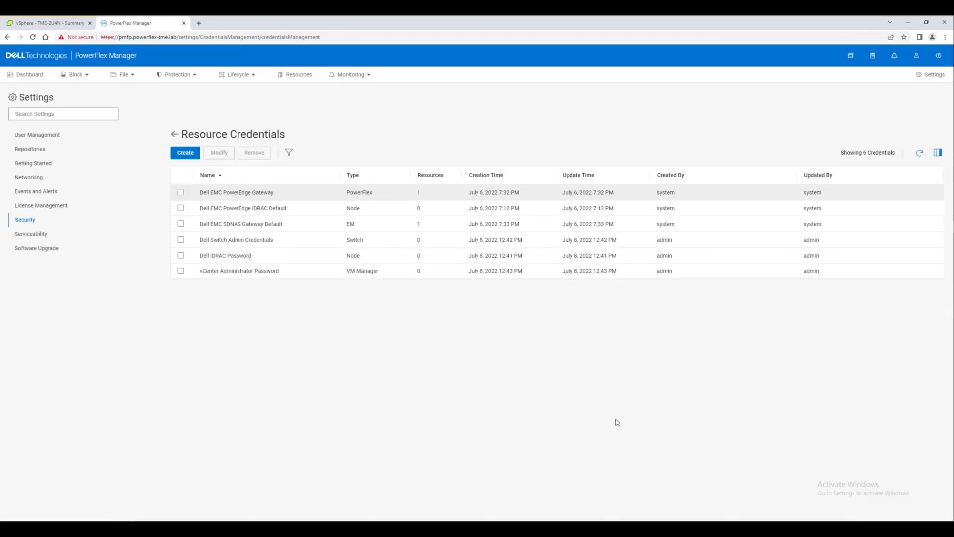
Create an OS Admin credential named 'Linux Root Password' with the root password
{"action": "left_click", "coordinate": [185, 152]}
{"action": "left_click", "coordinate": [178, 234]}
{"action": "left_click", "coordinate": [140, 312]}
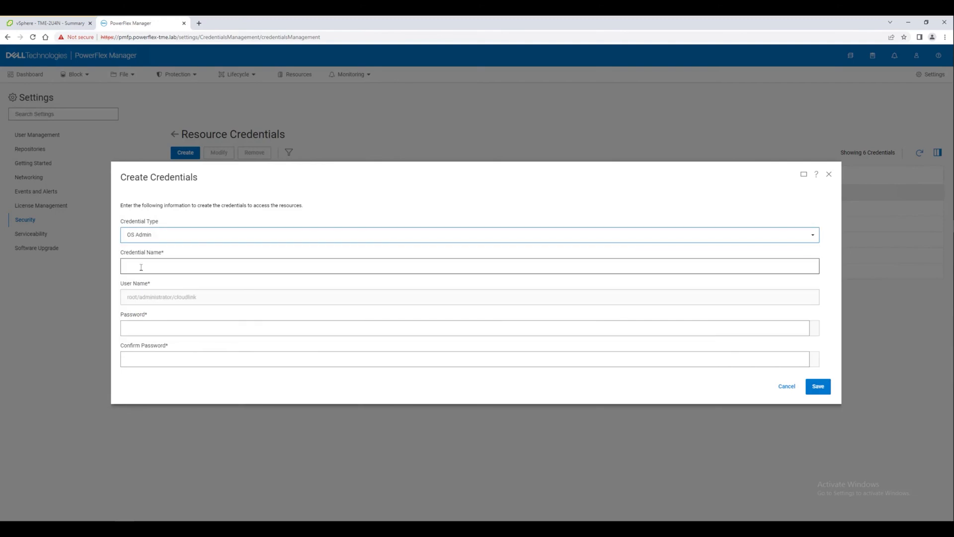
{"action": "left_click", "coordinate": [150, 266]}
{"action": "left_click", "coordinate": [189, 293]}
{"action": "left_click", "coordinate": [144, 330]}
{"action": "key", "text": "ctrl+v"}
{"action": "key", "text": "Tab"}
{"action": "key", "text": "ctrl+v"}
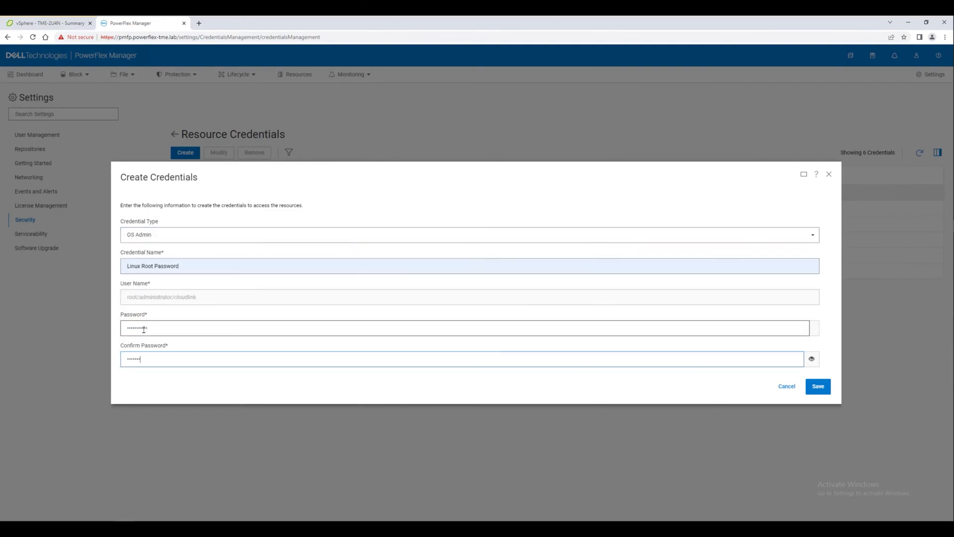
{"action": "left_click", "coordinate": [819, 388]}
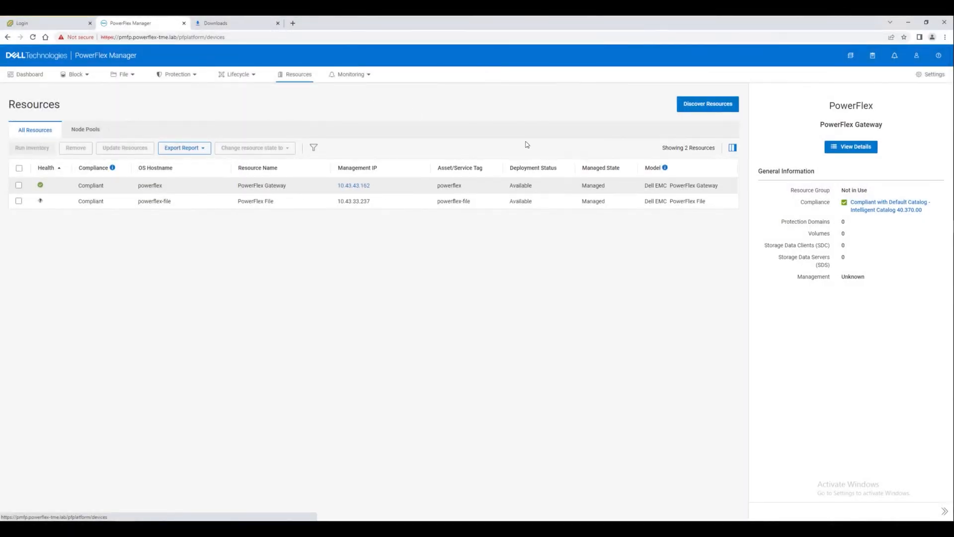
Add a Switch discovery entry for the IP range 10.228.161.250 to 10.228.161.251
{"action": "left_click", "coordinate": [698, 105]}
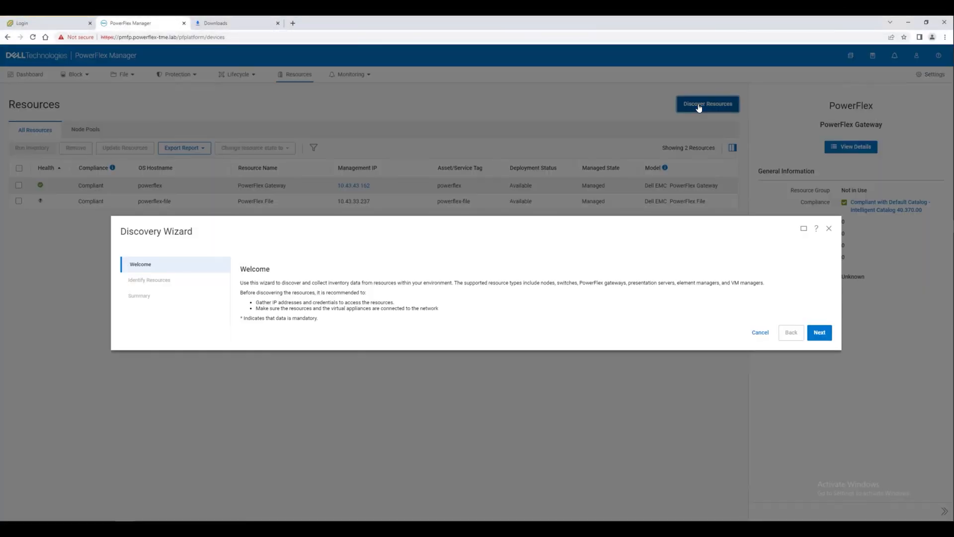
{"action": "left_click", "coordinate": [820, 333]}
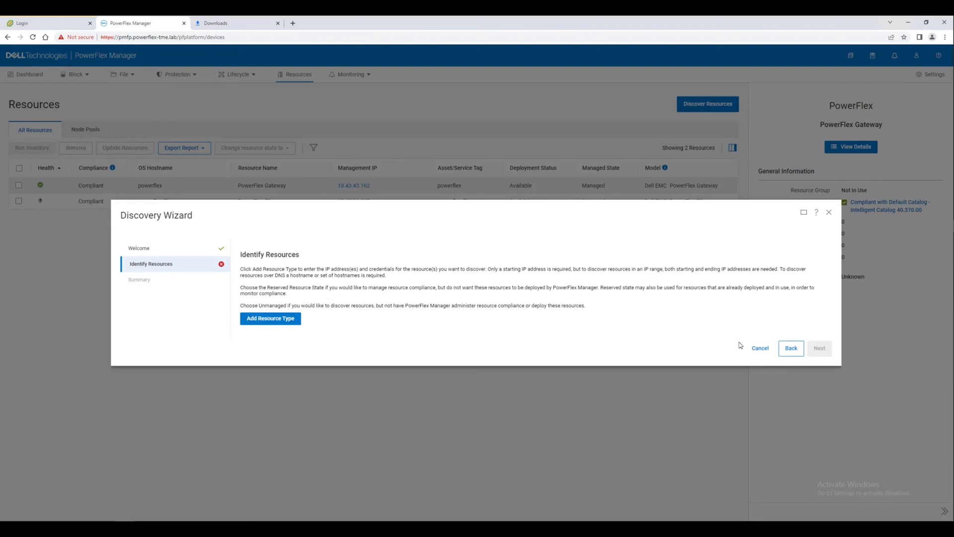
{"action": "left_click", "coordinate": [270, 318]}
{"action": "left_click", "coordinate": [279, 329]}
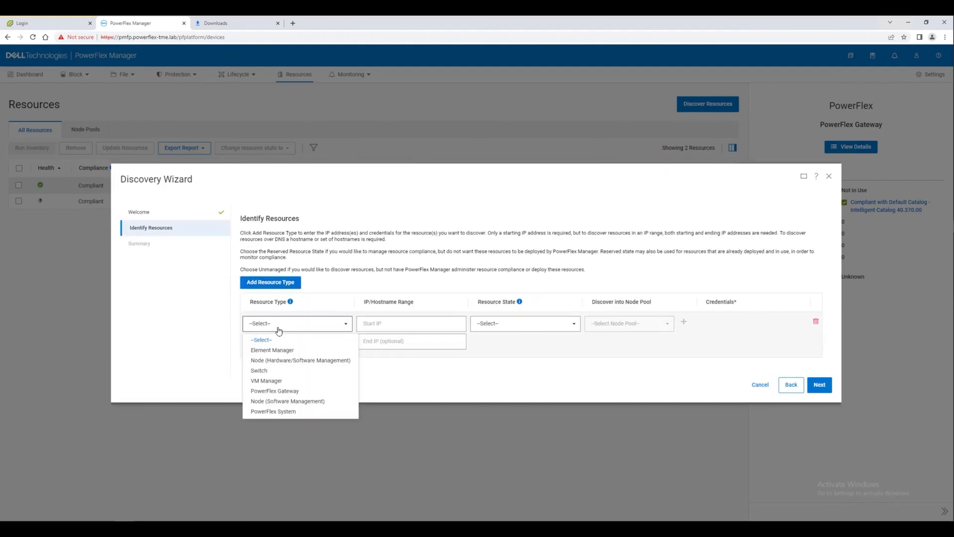
{"action": "left_click", "coordinate": [260, 370]}
{"action": "left_click", "coordinate": [368, 307]}
{"action": "type", "text": "10"}
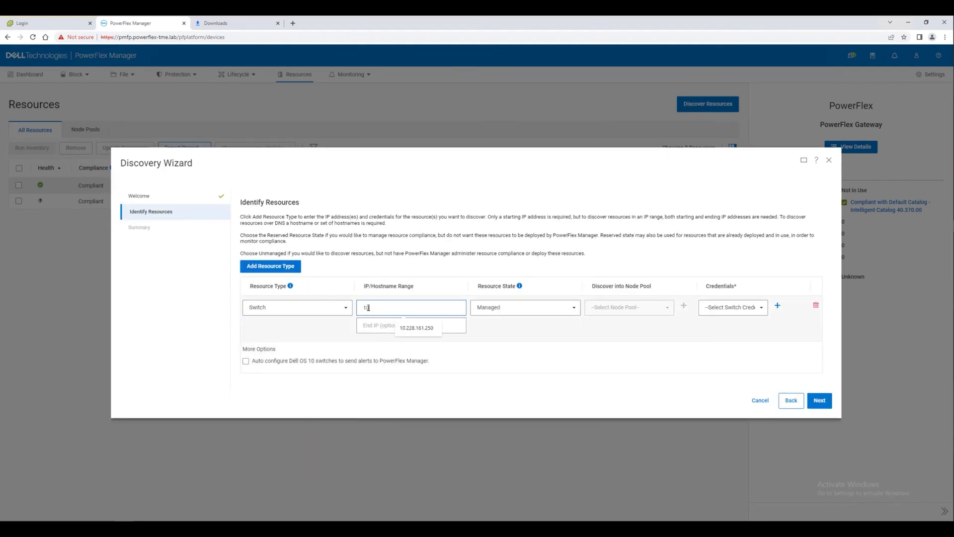
{"action": "left_click", "coordinate": [402, 328]}
{"action": "left_click", "coordinate": [393, 325]}
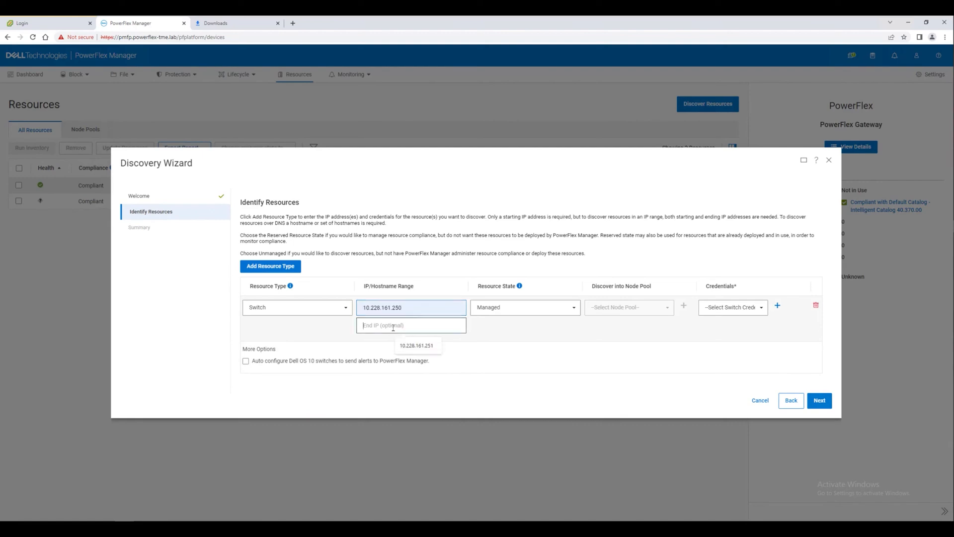
{"action": "type", "text": "10.228"}
{"action": "left_click", "coordinate": [417, 345]}
Use Dell Switch Admin Credentials with OS10 auto-configured alerts, then submit the switch discovery
{"action": "left_click", "coordinate": [726, 308]}
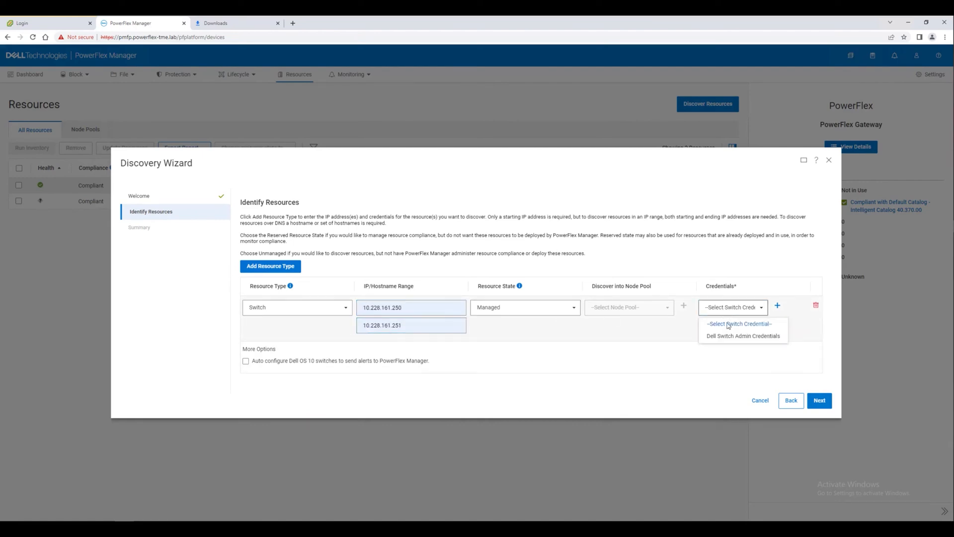
{"action": "left_click", "coordinate": [734, 336]}
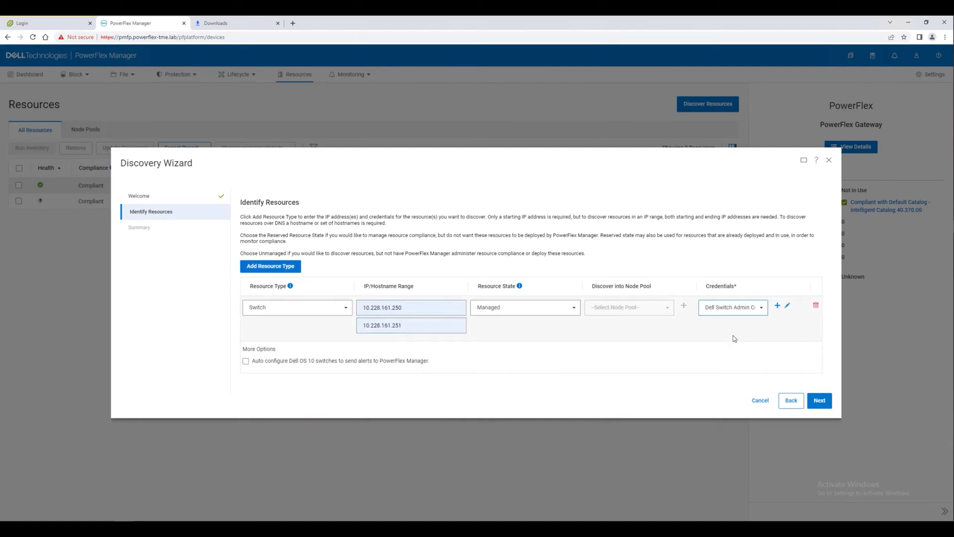
{"action": "left_click", "coordinate": [246, 361]}
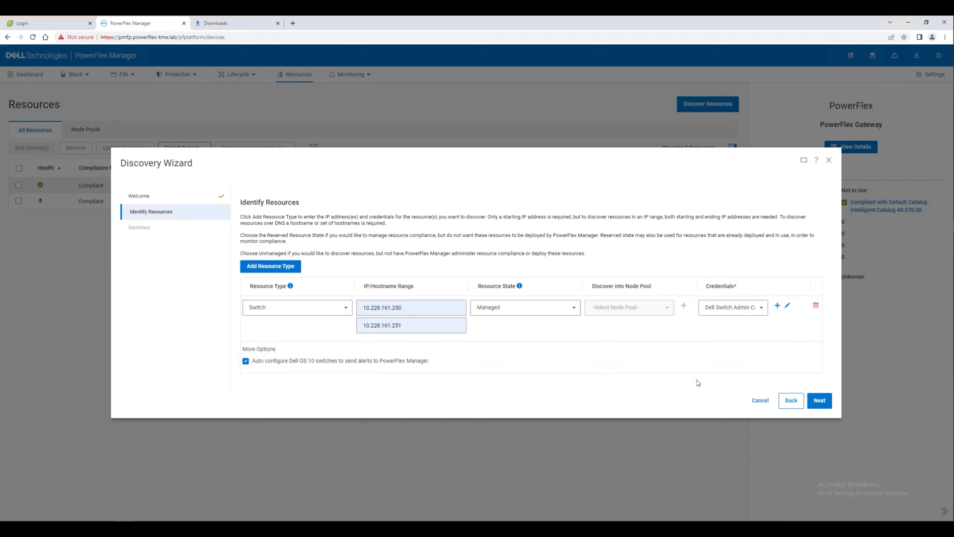
{"action": "left_click", "coordinate": [819, 400]}
{"action": "left_click", "coordinate": [818, 344]}
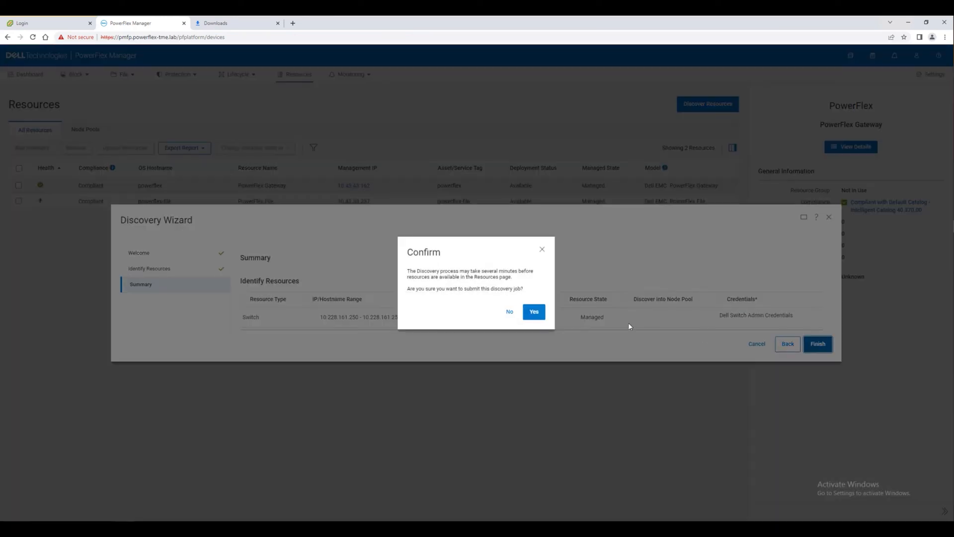
{"action": "left_click", "coordinate": [534, 312]}
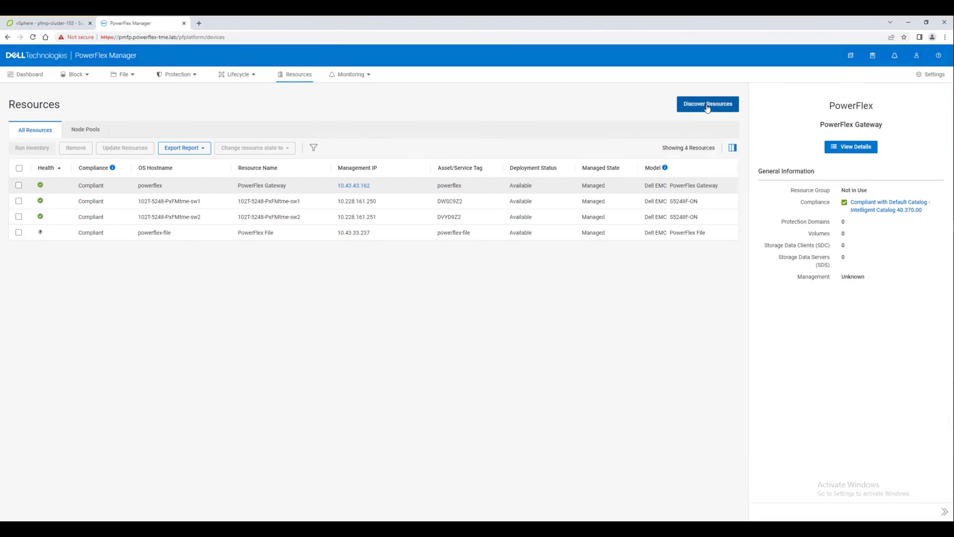
Add a Node (Hardware/Software Management) discovery entry for IPs 10.228.160.52 to 10.228.160.63
{"action": "left_click", "coordinate": [707, 104]}
{"action": "left_click", "coordinate": [819, 333]}
{"action": "left_click", "coordinate": [270, 321]}
{"action": "left_click", "coordinate": [303, 324]}
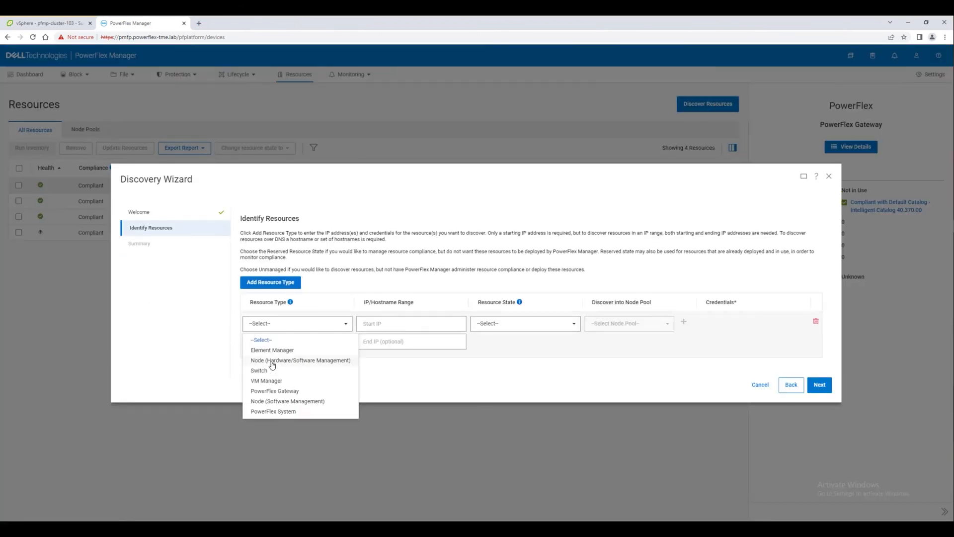
{"action": "left_click", "coordinate": [298, 361]}
{"action": "left_click", "coordinate": [370, 304]}
{"action": "type", "text": "10.228.160.52"}
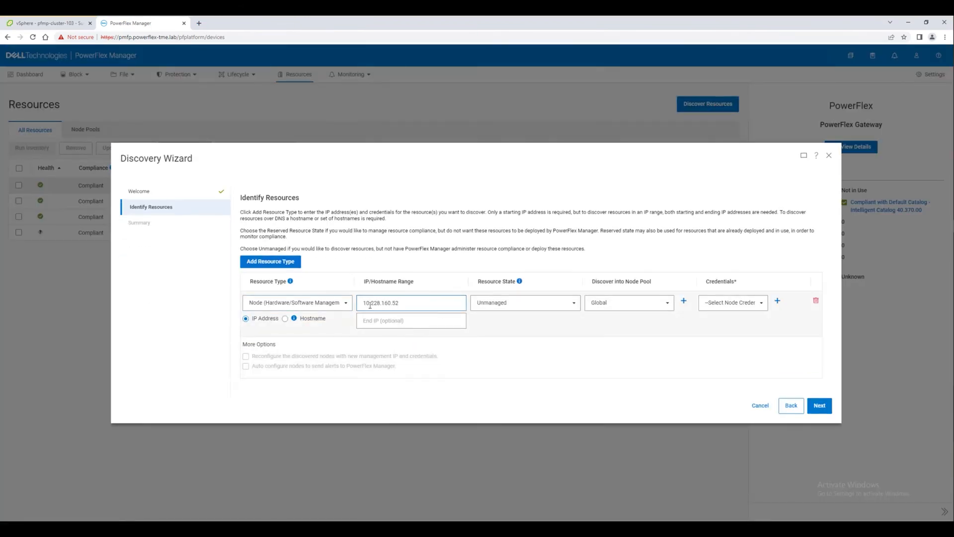
{"action": "left_click", "coordinate": [372, 319]}
{"action": "type", "text": "10.228.160.63"}
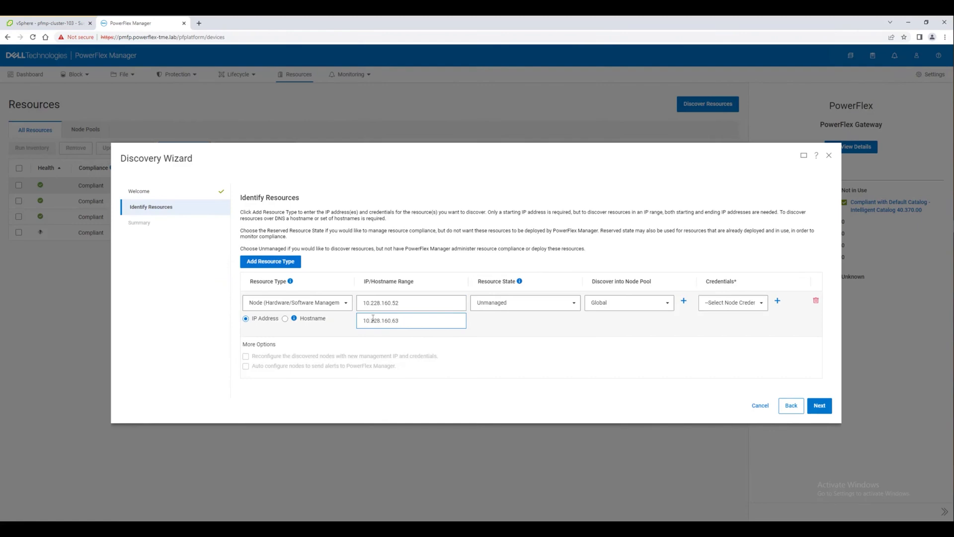
Set the nodes to Reserved with Dell iDRAC Password credentials and submit the discovery
{"action": "left_click", "coordinate": [521, 303]}
{"action": "left_click", "coordinate": [499, 350]}
{"action": "left_click", "coordinate": [733, 303]}
{"action": "left_click", "coordinate": [733, 344]}
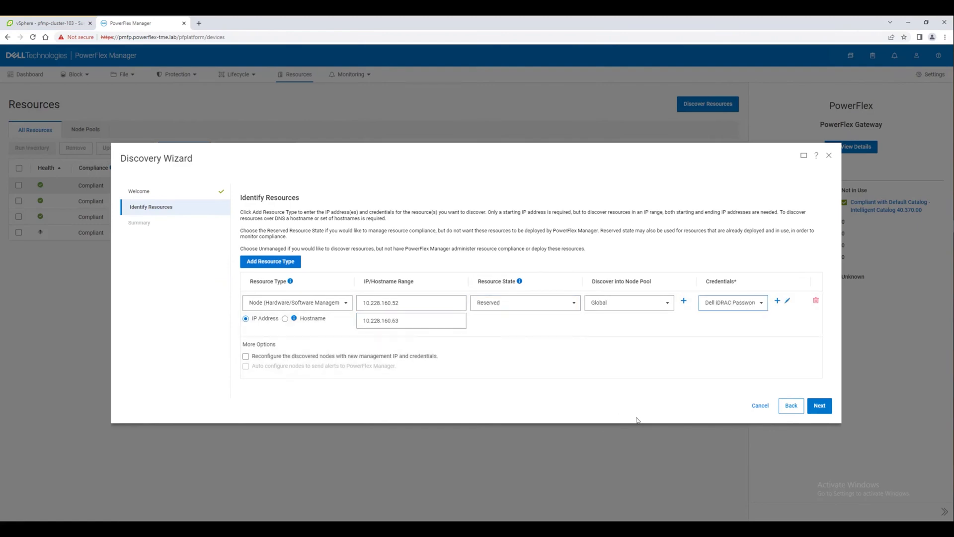
{"action": "left_click", "coordinate": [820, 405]}
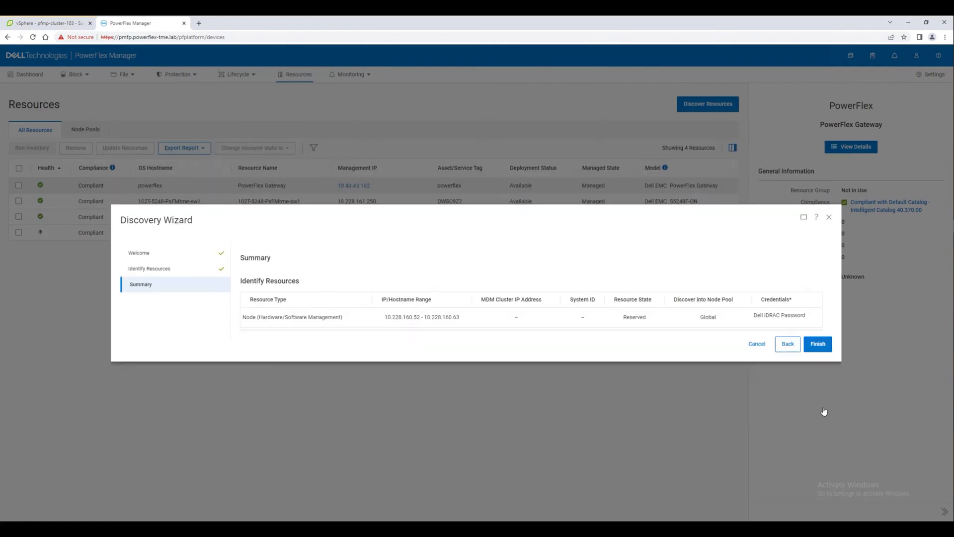
{"action": "left_click", "coordinate": [820, 345]}
{"action": "left_click", "coordinate": [535, 313]}
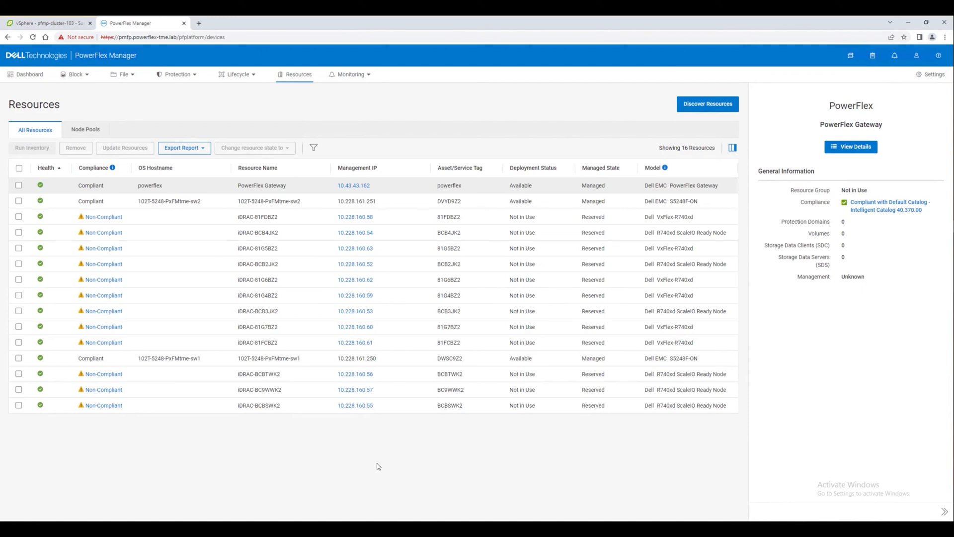
Sort resources by management IP and review iDRAC-BCB2JK2's compliance report flagging four Intel NICs
{"action": "left_click", "coordinate": [391, 169]}
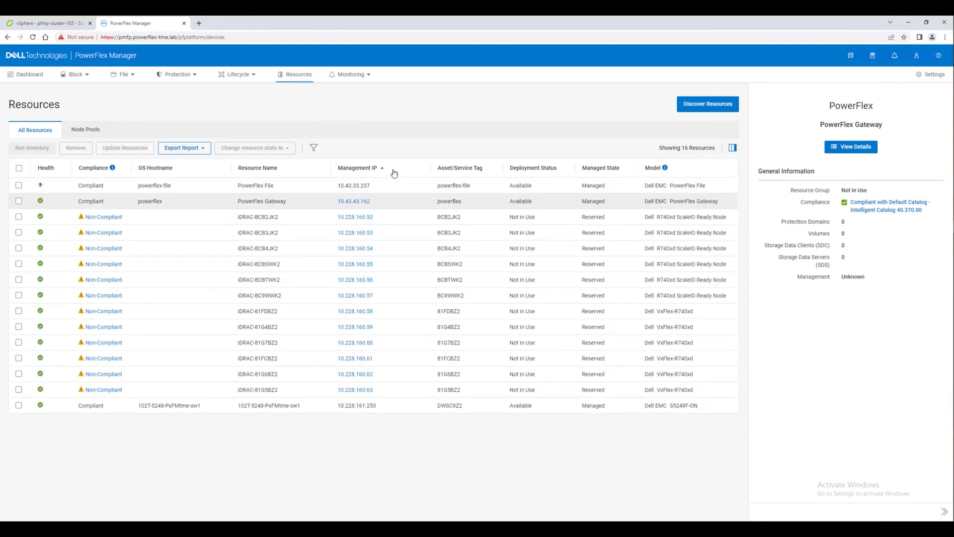
{"action": "left_click", "coordinate": [152, 223]}
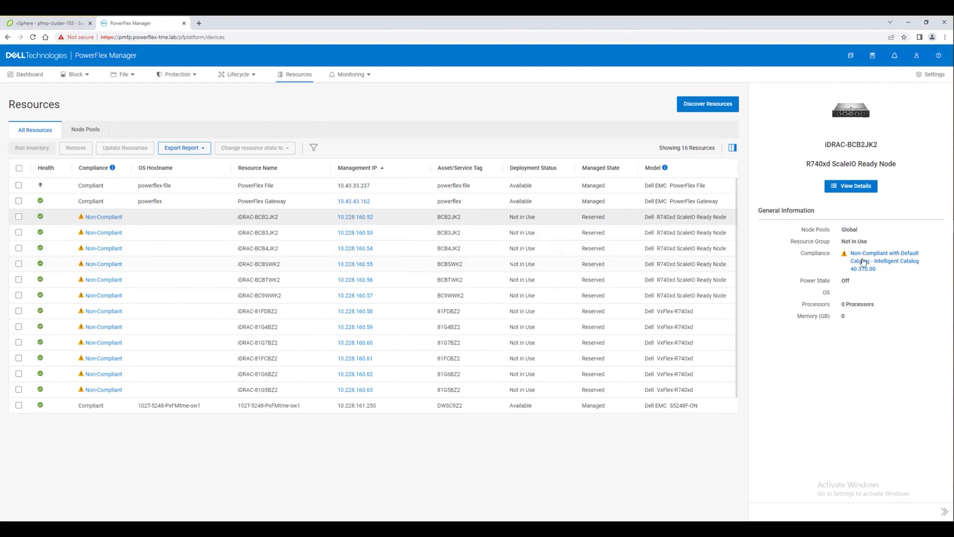
{"action": "left_click", "coordinate": [863, 262]}
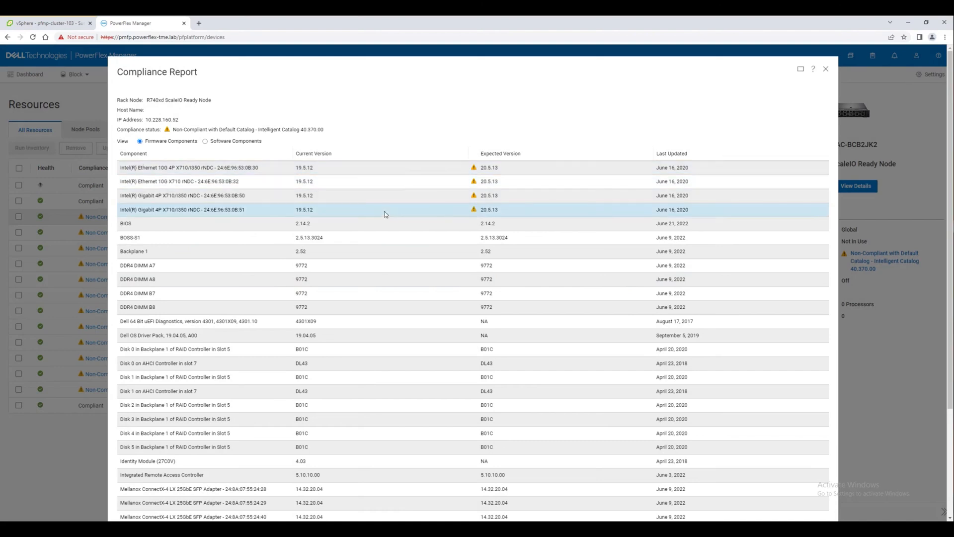
{"action": "left_click", "coordinate": [827, 71]}
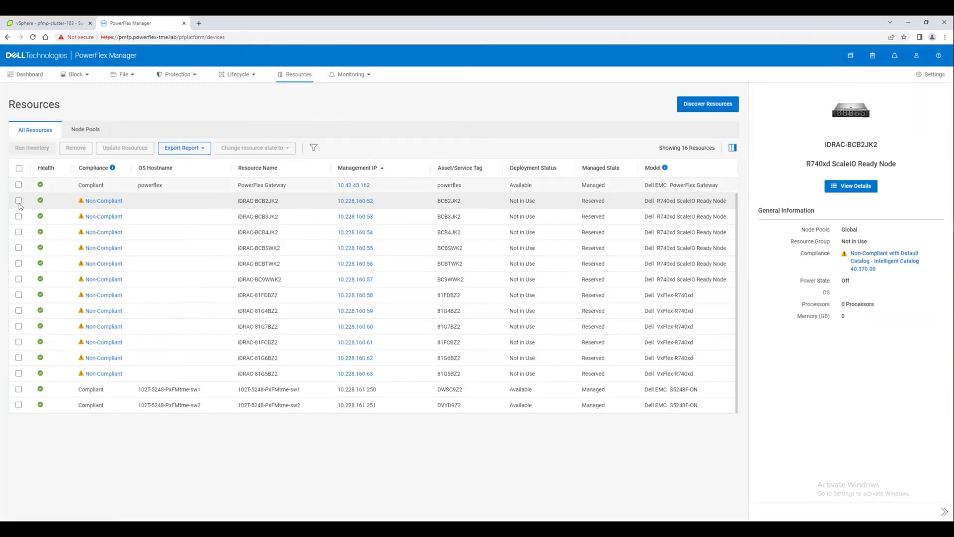
Select all twelve non-compliant iDRAC nodes, from iDRAC-BCB2JK2 through iDRAC-81G5BZ2
{"action": "left_click", "coordinate": [18, 200]}
{"action": "left_click", "coordinate": [18, 216]}
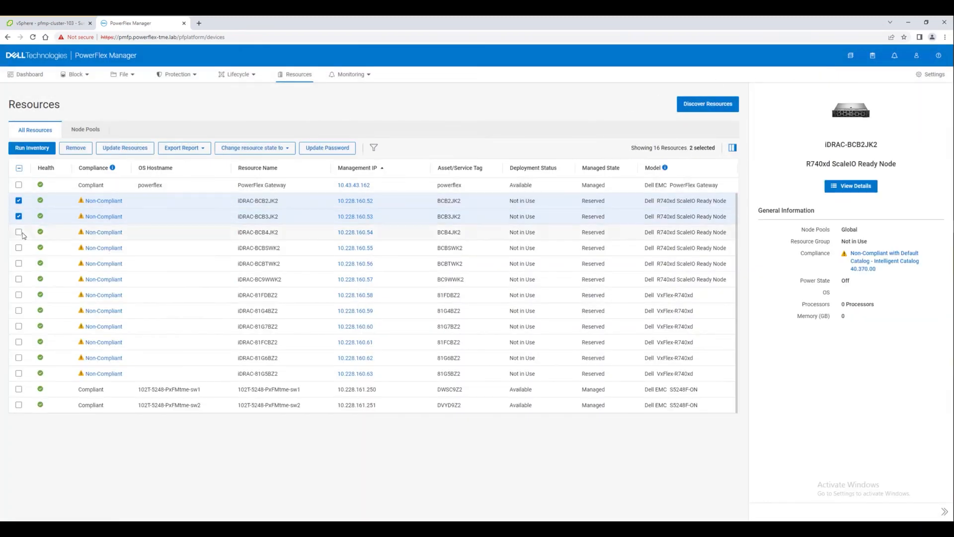
{"action": "left_click", "coordinate": [18, 233]}
{"action": "left_click", "coordinate": [18, 248]}
{"action": "left_click", "coordinate": [19, 263]}
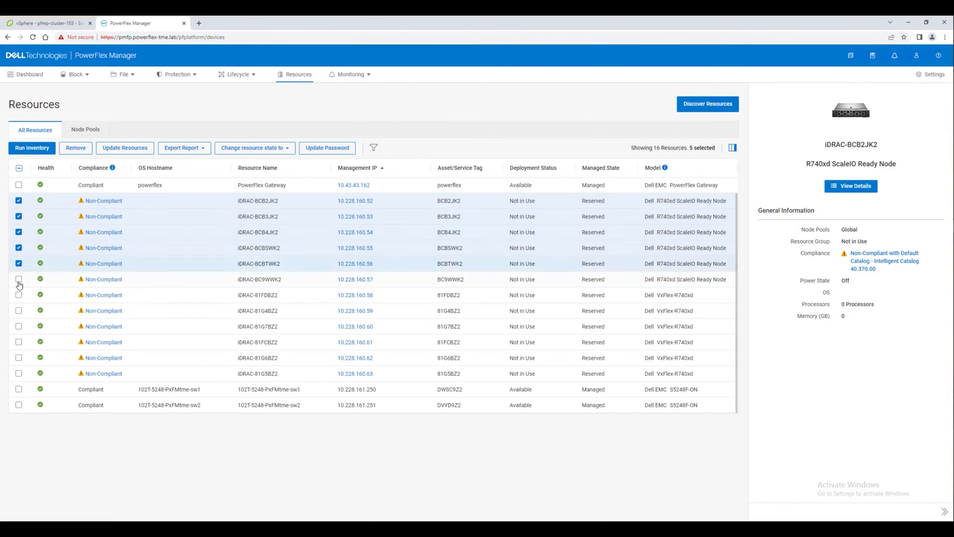
{"action": "left_click", "coordinate": [19, 278]}
{"action": "left_click", "coordinate": [19, 295]}
{"action": "left_click", "coordinate": [18, 310]}
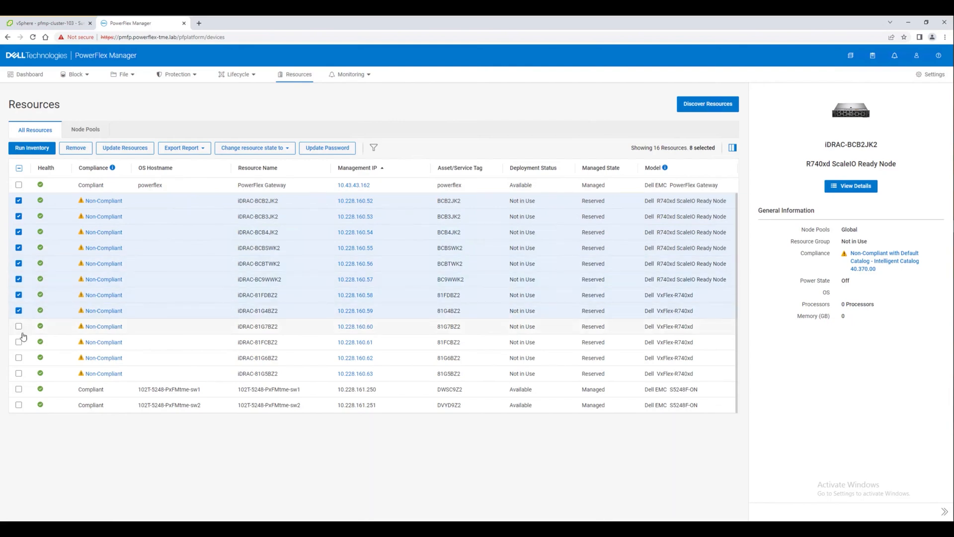
{"action": "left_click", "coordinate": [18, 326]}
{"action": "left_click", "coordinate": [18, 342]}
{"action": "left_click", "coordinate": [18, 357]}
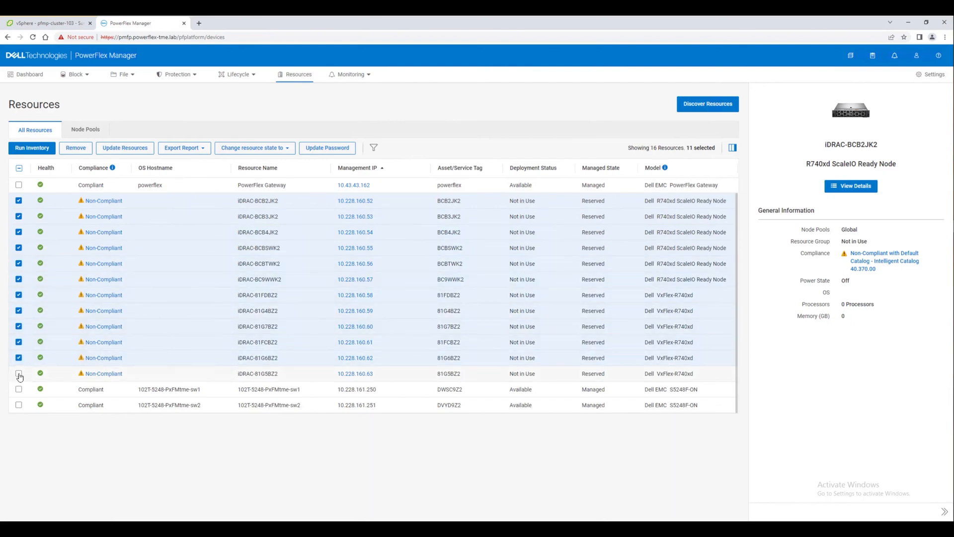
{"action": "left_click", "coordinate": [18, 373]}
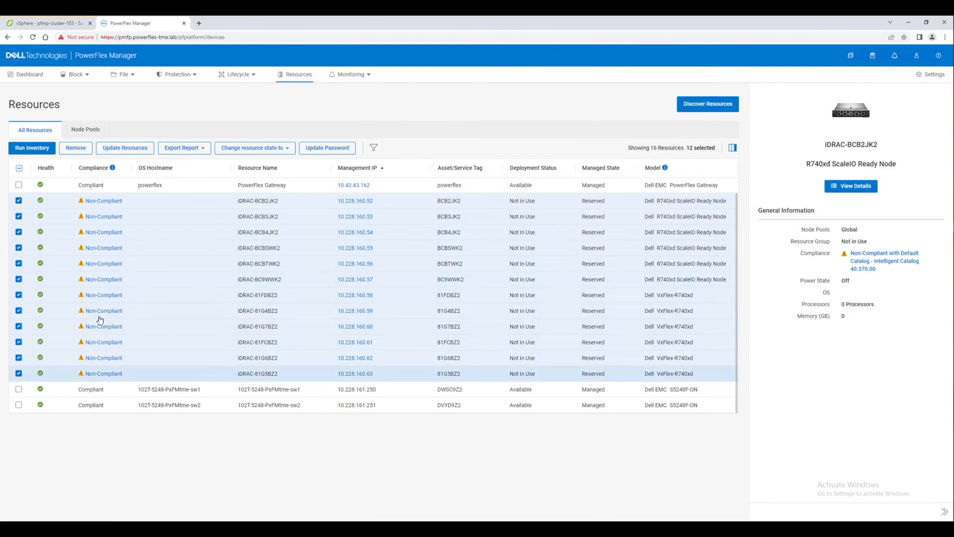
Apply firmware updates to the selected nodes immediately and check the running jobs
{"action": "left_click", "coordinate": [131, 149]}
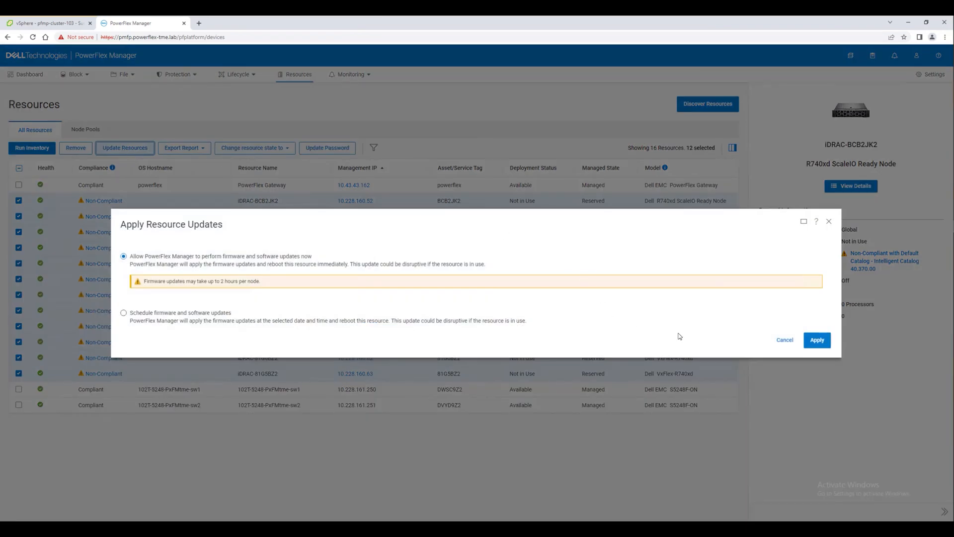
{"action": "left_click", "coordinate": [818, 342]}
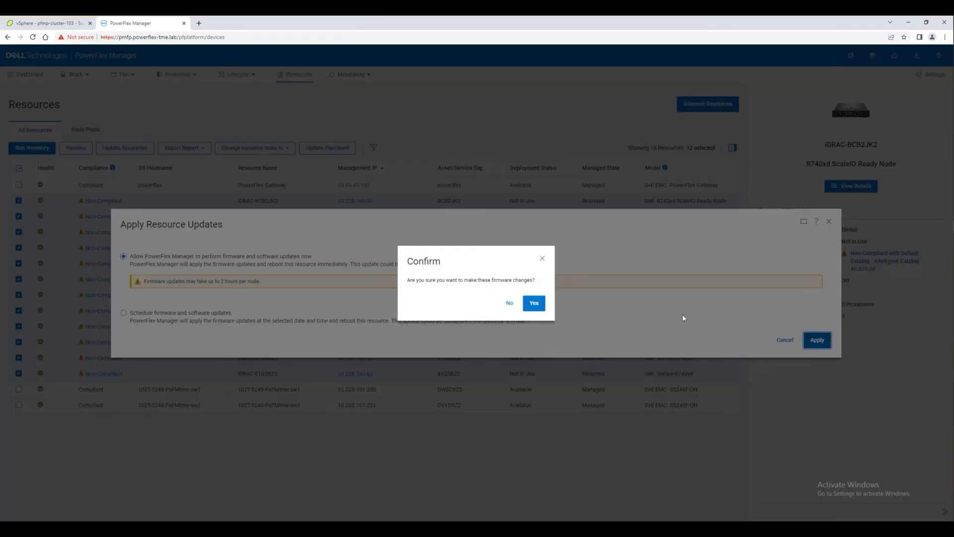
{"action": "left_click", "coordinate": [534, 302]}
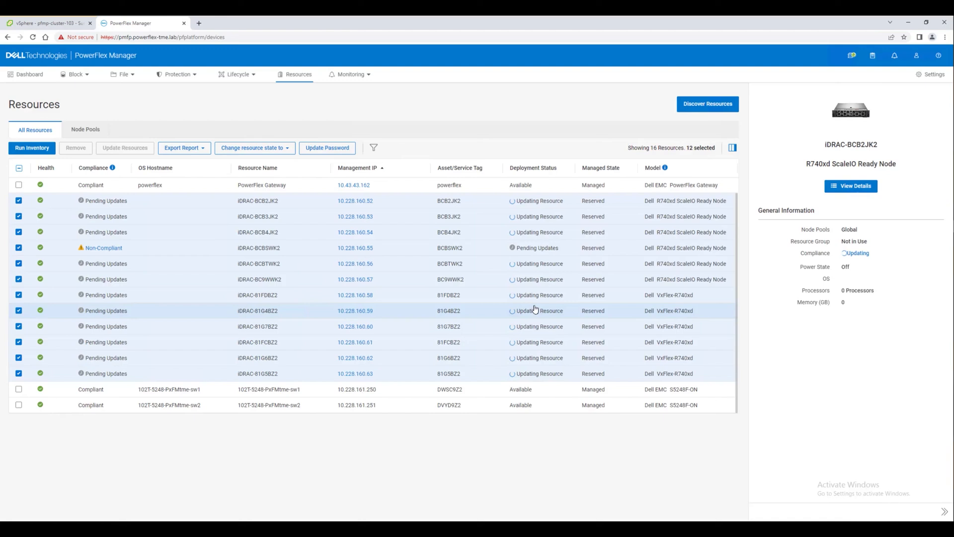
{"action": "left_click", "coordinate": [851, 55]}
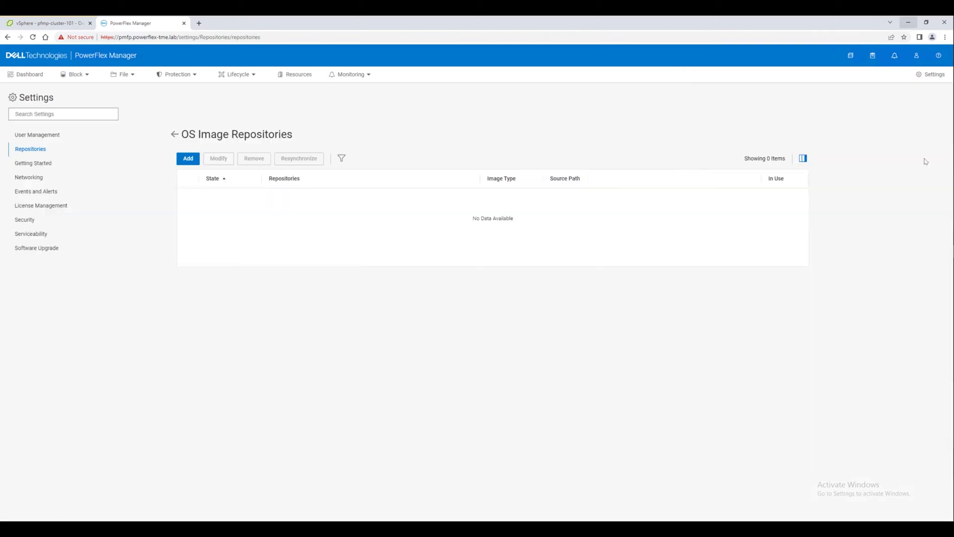
Add ESXi repository 'ESXi 7.x Image' from the ESXi 7.0 ISO share, testing the connection first
{"action": "left_click", "coordinate": [188, 158]}
{"action": "left_click", "coordinate": [179, 245]}
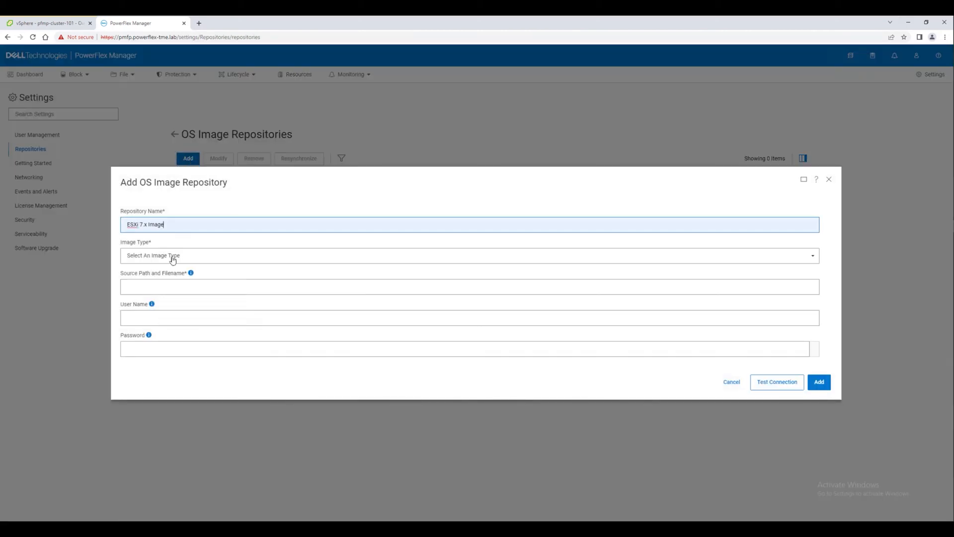
{"action": "left_click", "coordinate": [175, 256]}
{"action": "left_click", "coordinate": [144, 282]}
{"action": "left_click", "coordinate": [141, 287]}
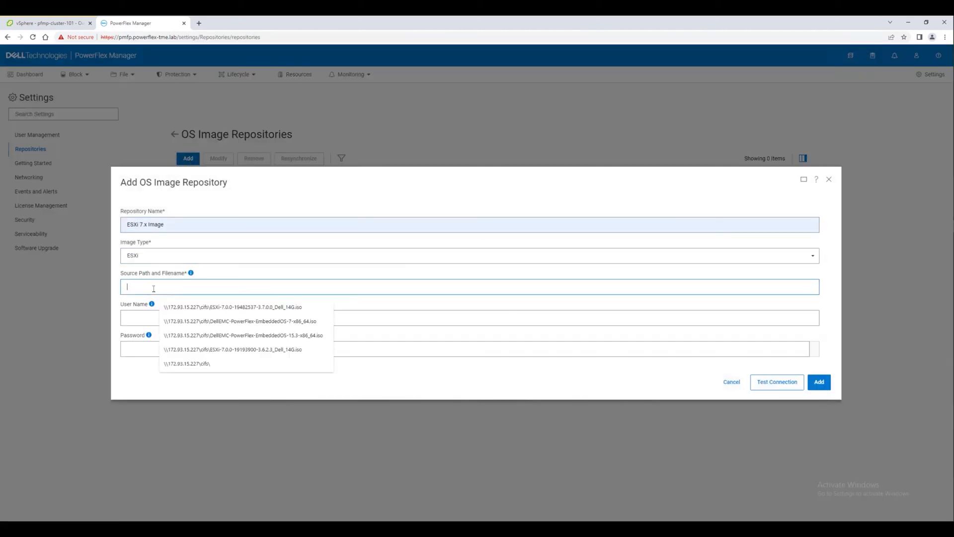
{"action": "left_click", "coordinate": [214, 307]}
{"action": "left_click", "coordinate": [144, 318]}
{"action": "left_click", "coordinate": [203, 338]}
{"action": "left_click", "coordinate": [144, 350]}
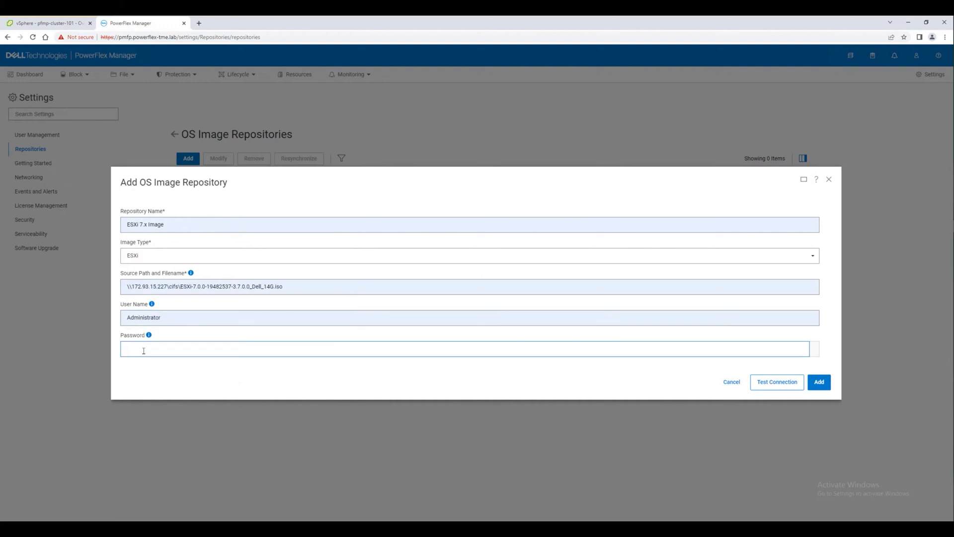
{"action": "type", "text": "•••••"}
{"action": "left_click", "coordinate": [772, 384]}
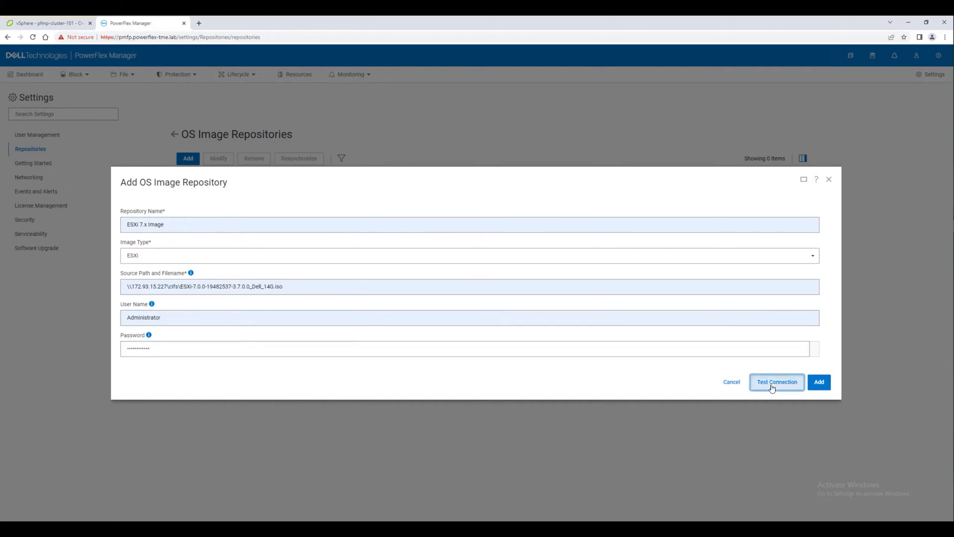
{"action": "left_click", "coordinate": [530, 303]}
{"action": "left_click", "coordinate": [820, 383]}
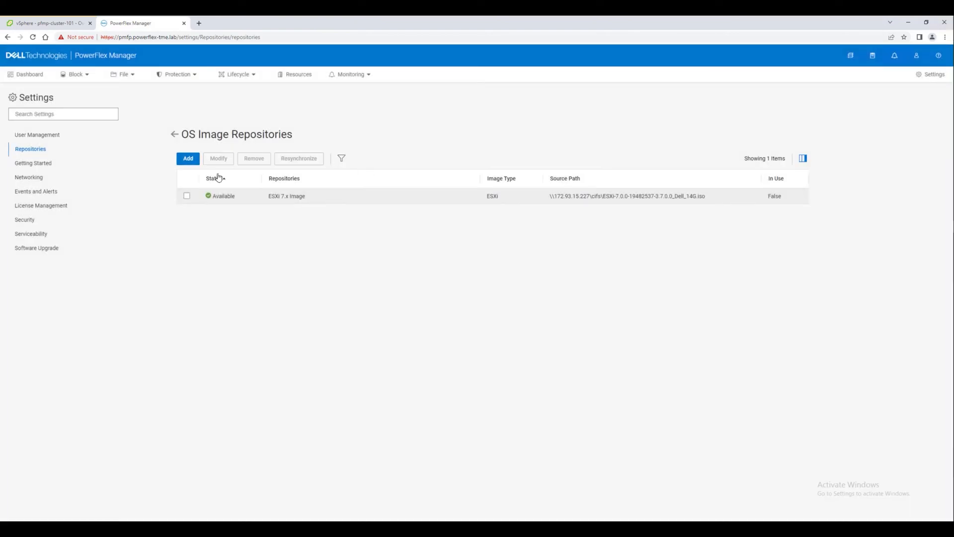
Fill in repository 'SLES 15.3 Image' of type SuSE Enterprise Linux with the ISO path and share credentials
{"action": "left_click", "coordinate": [194, 163]}
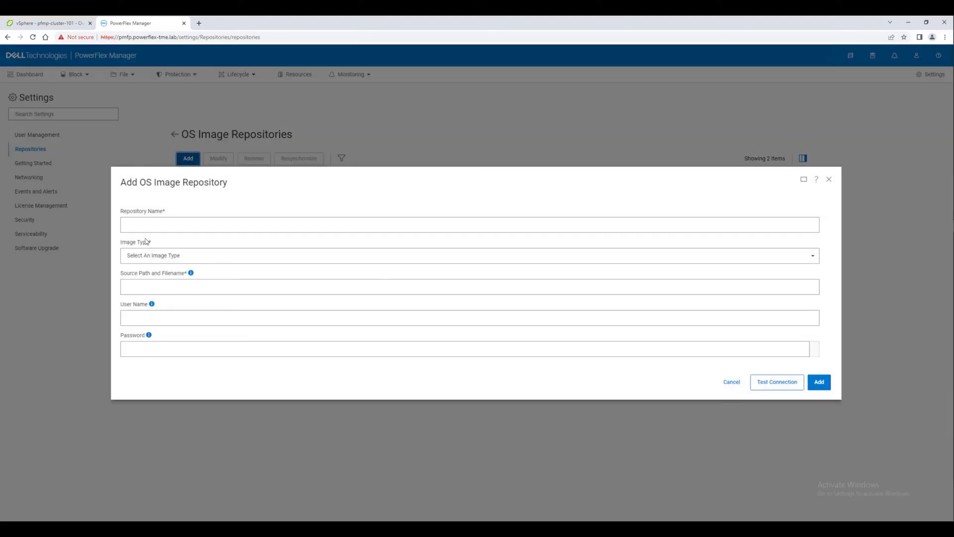
{"action": "left_click", "coordinate": [149, 226]}
{"action": "left_click", "coordinate": [171, 301]}
{"action": "left_click", "coordinate": [153, 257]}
{"action": "left_click", "coordinate": [153, 308]}
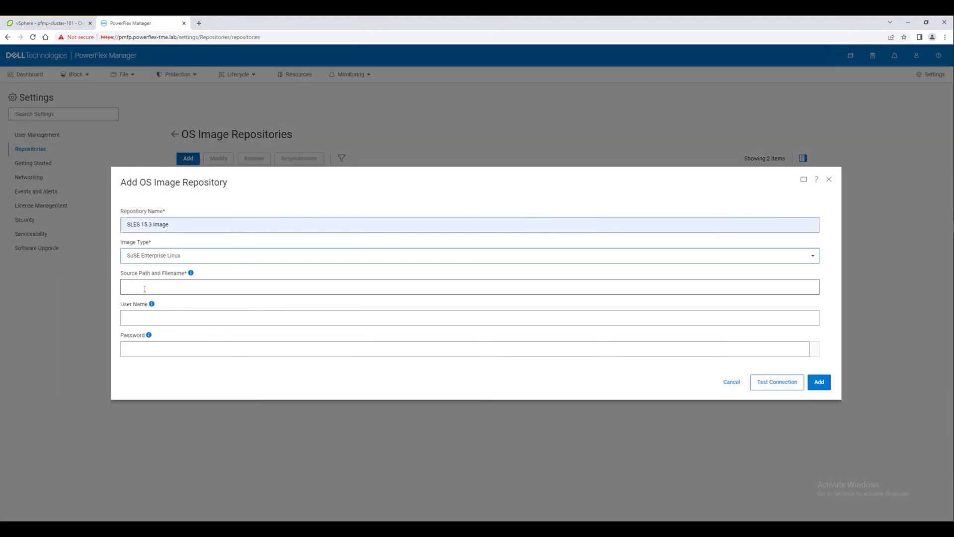
{"action": "left_click", "coordinate": [144, 289]}
{"action": "left_click", "coordinate": [219, 335]}
{"action": "left_click", "coordinate": [173, 320]}
{"action": "left_click", "coordinate": [178, 352]}
{"action": "left_click", "coordinate": [166, 353]}
{"action": "type", "text": "*"}
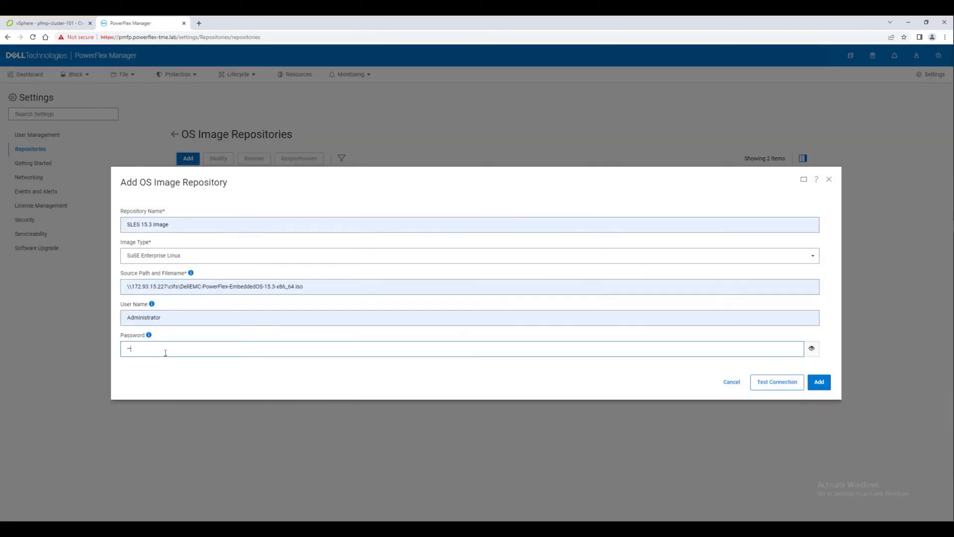
Test the share connection, add the SLES 15.3 Image repository, and check its creation job
{"action": "left_click", "coordinate": [777, 382]}
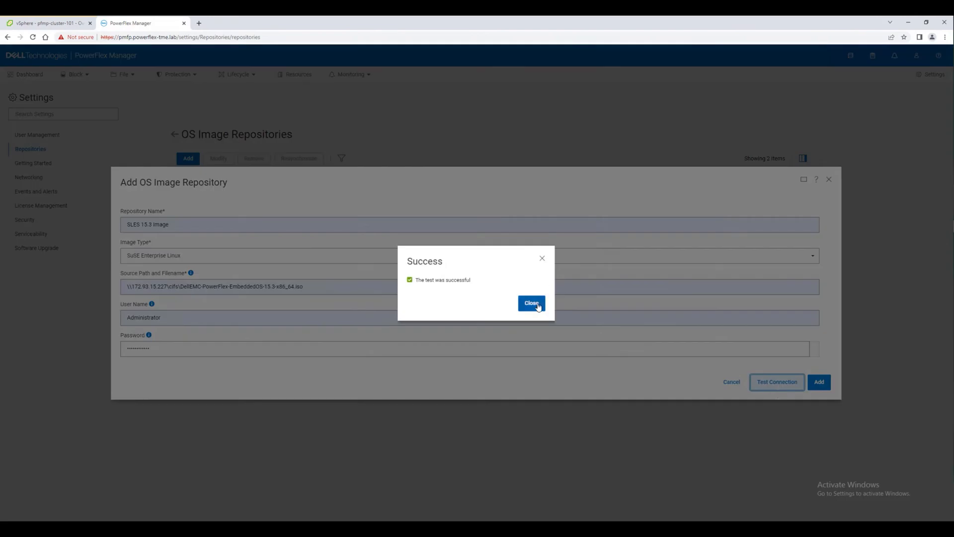
{"action": "left_click", "coordinate": [531, 304]}
{"action": "left_click", "coordinate": [818, 381]}
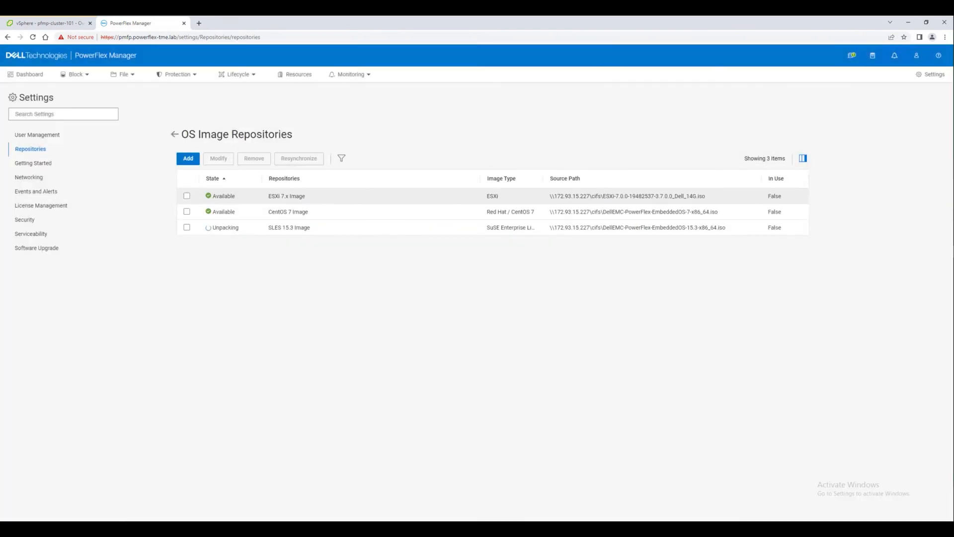
{"action": "left_click", "coordinate": [852, 55]}
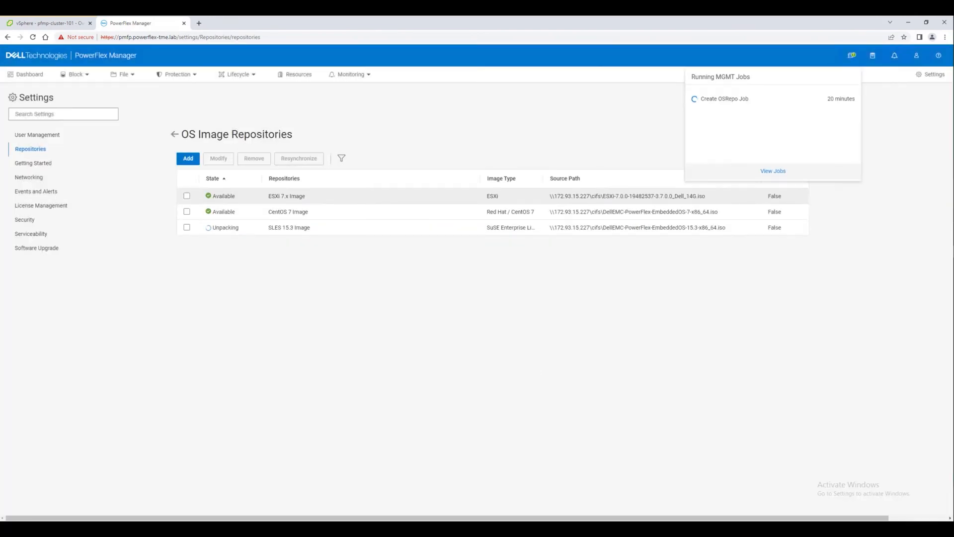